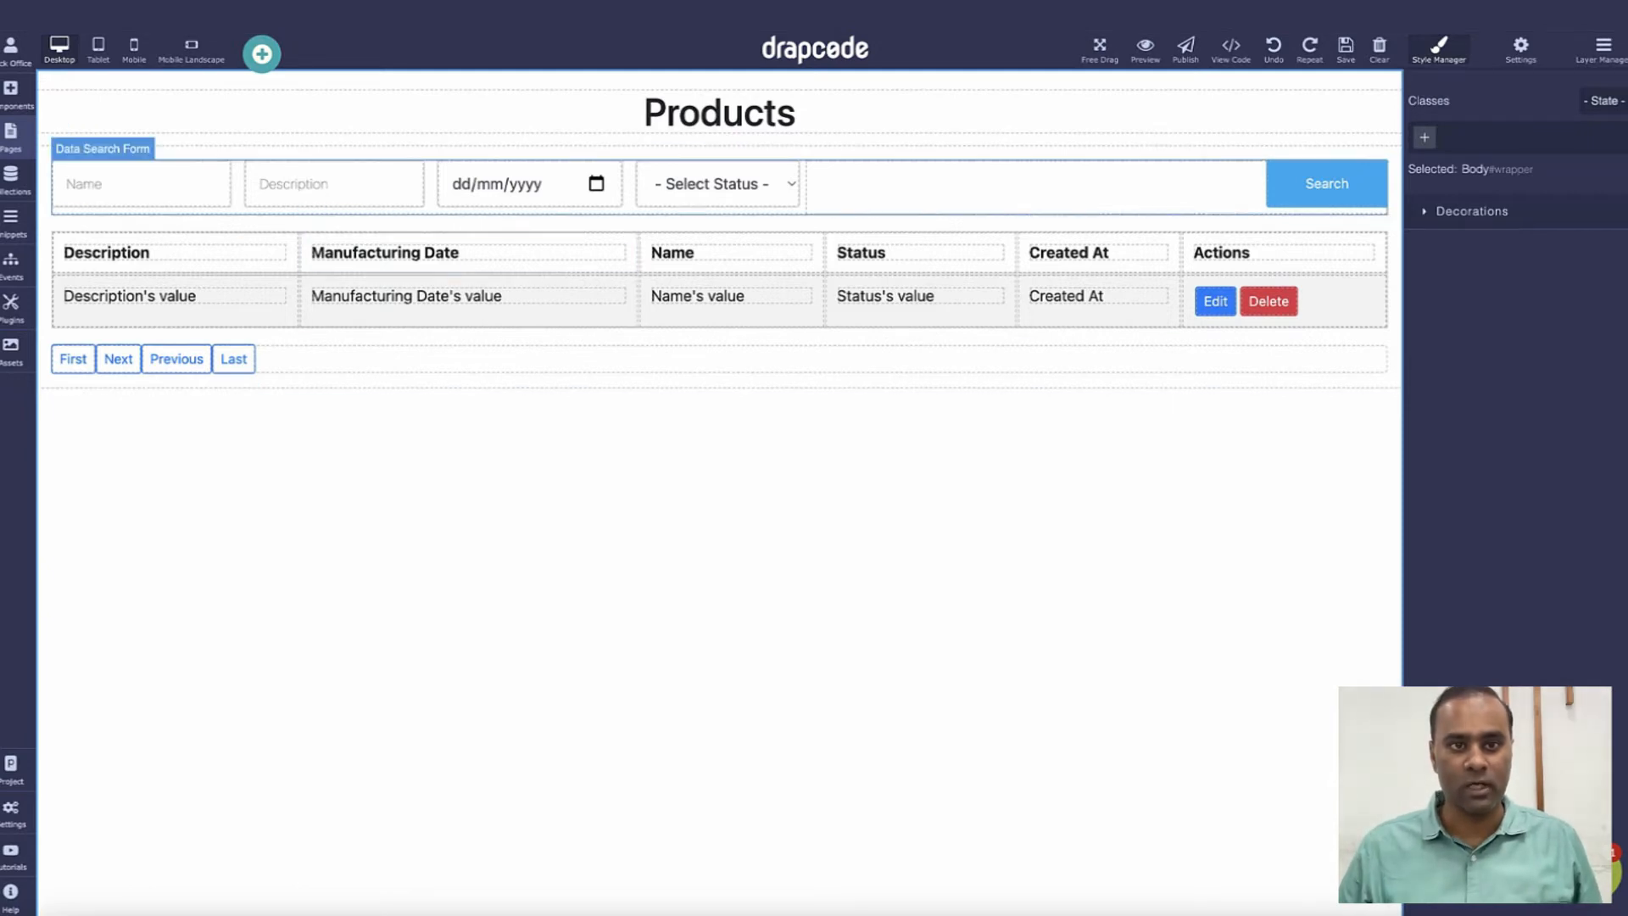
Step: Open the Product collection's data, review its field configuration, and return to the product records
{"action": "key", "text": "ctrl+Tab"}
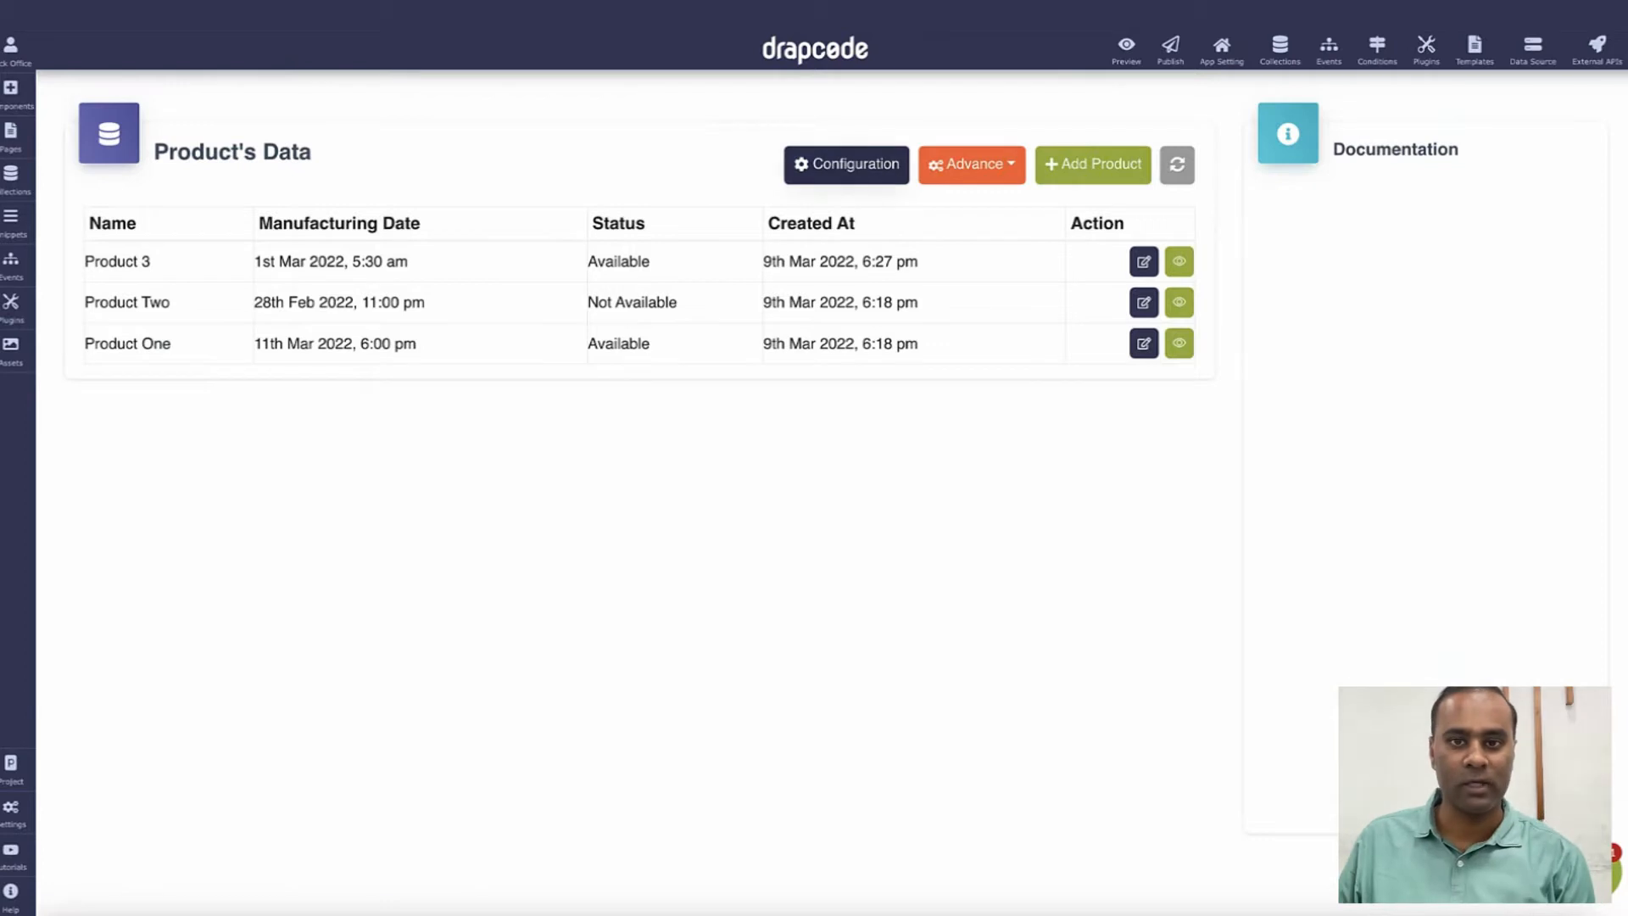
{"action": "left_click", "coordinate": [846, 164]}
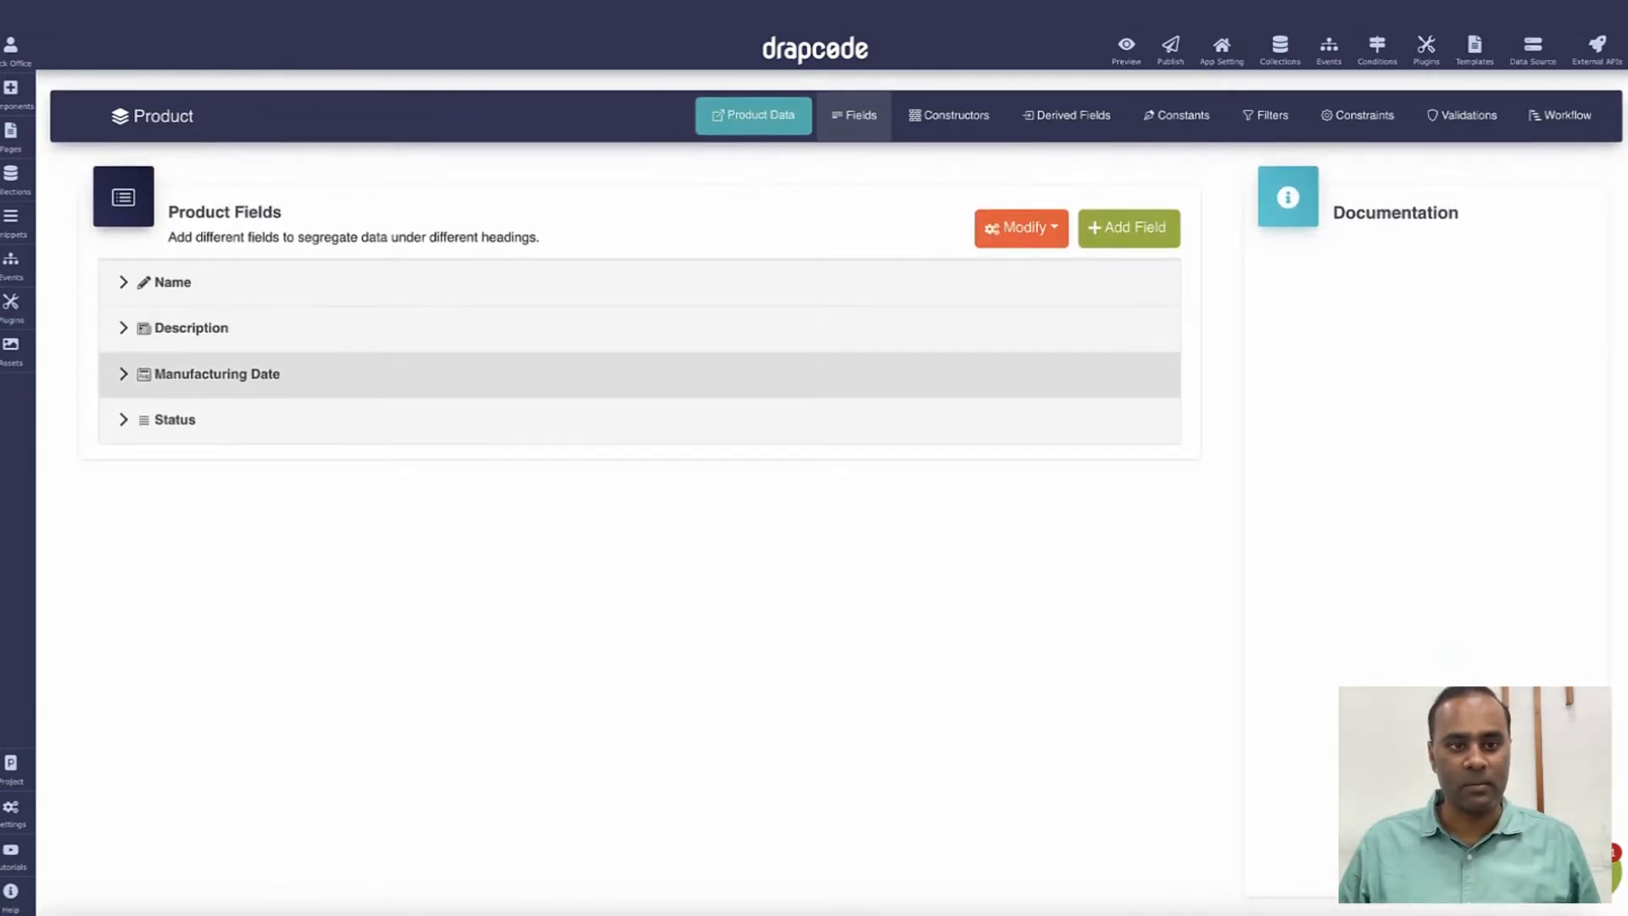
{"action": "left_click", "coordinate": [754, 115]}
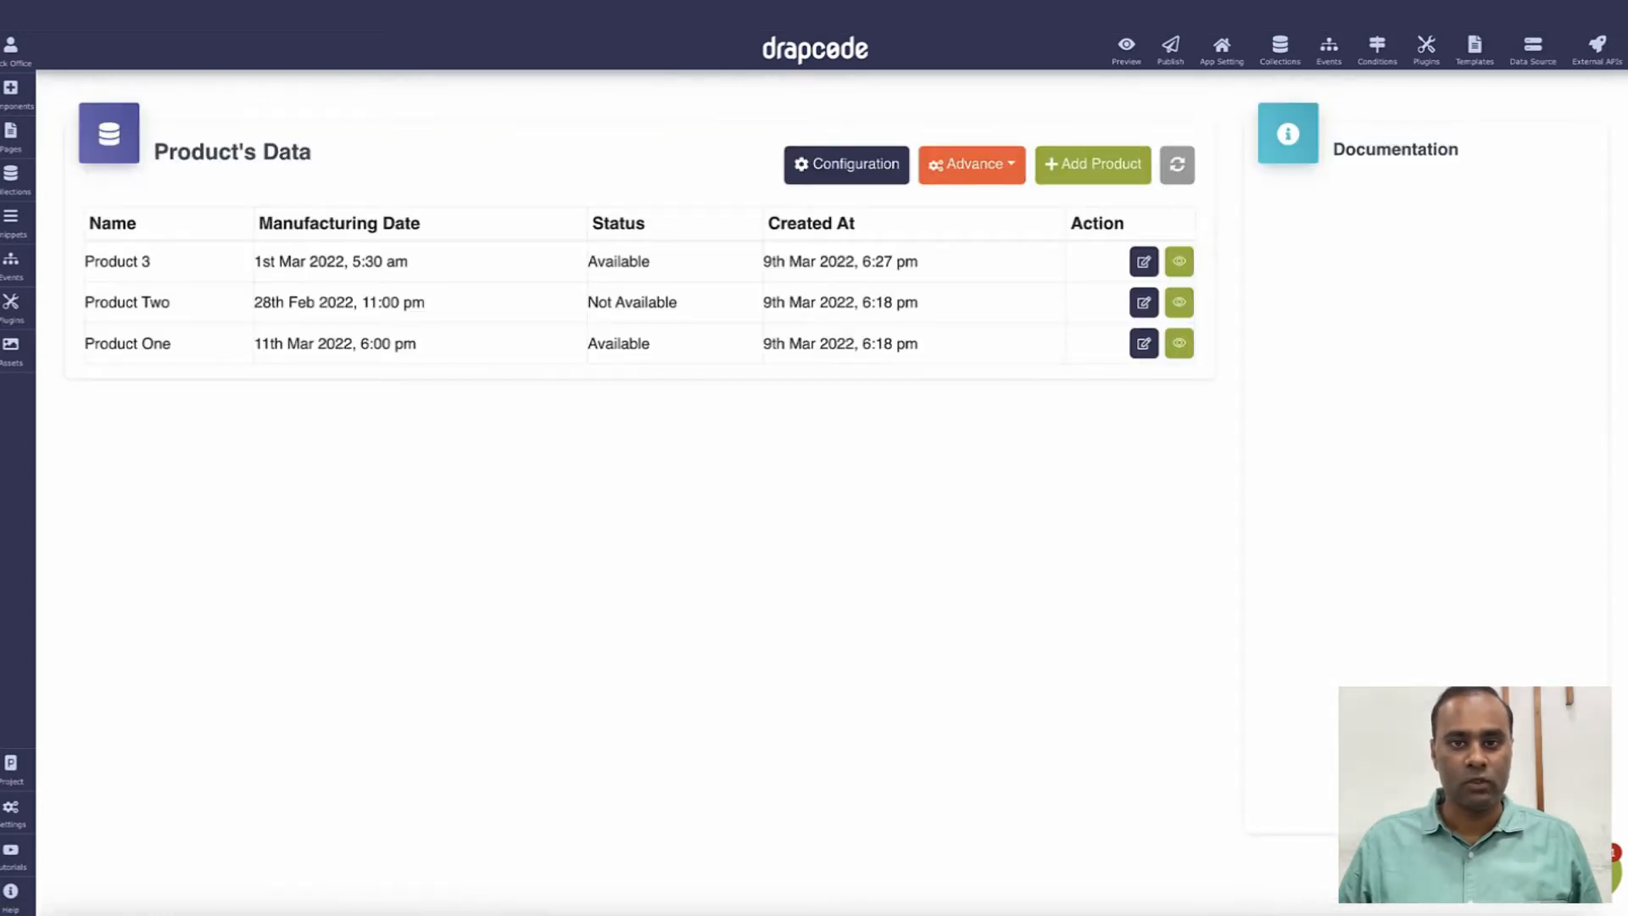
Step: Start a new Product record with the name "Product Demo" and the description "hsdjkds"
{"action": "left_click", "coordinate": [1093, 163]}
{"action": "left_click", "coordinate": [340, 218]}
{"action": "type", "text": "Product Demo"}
{"action": "key", "text": "Tab"}
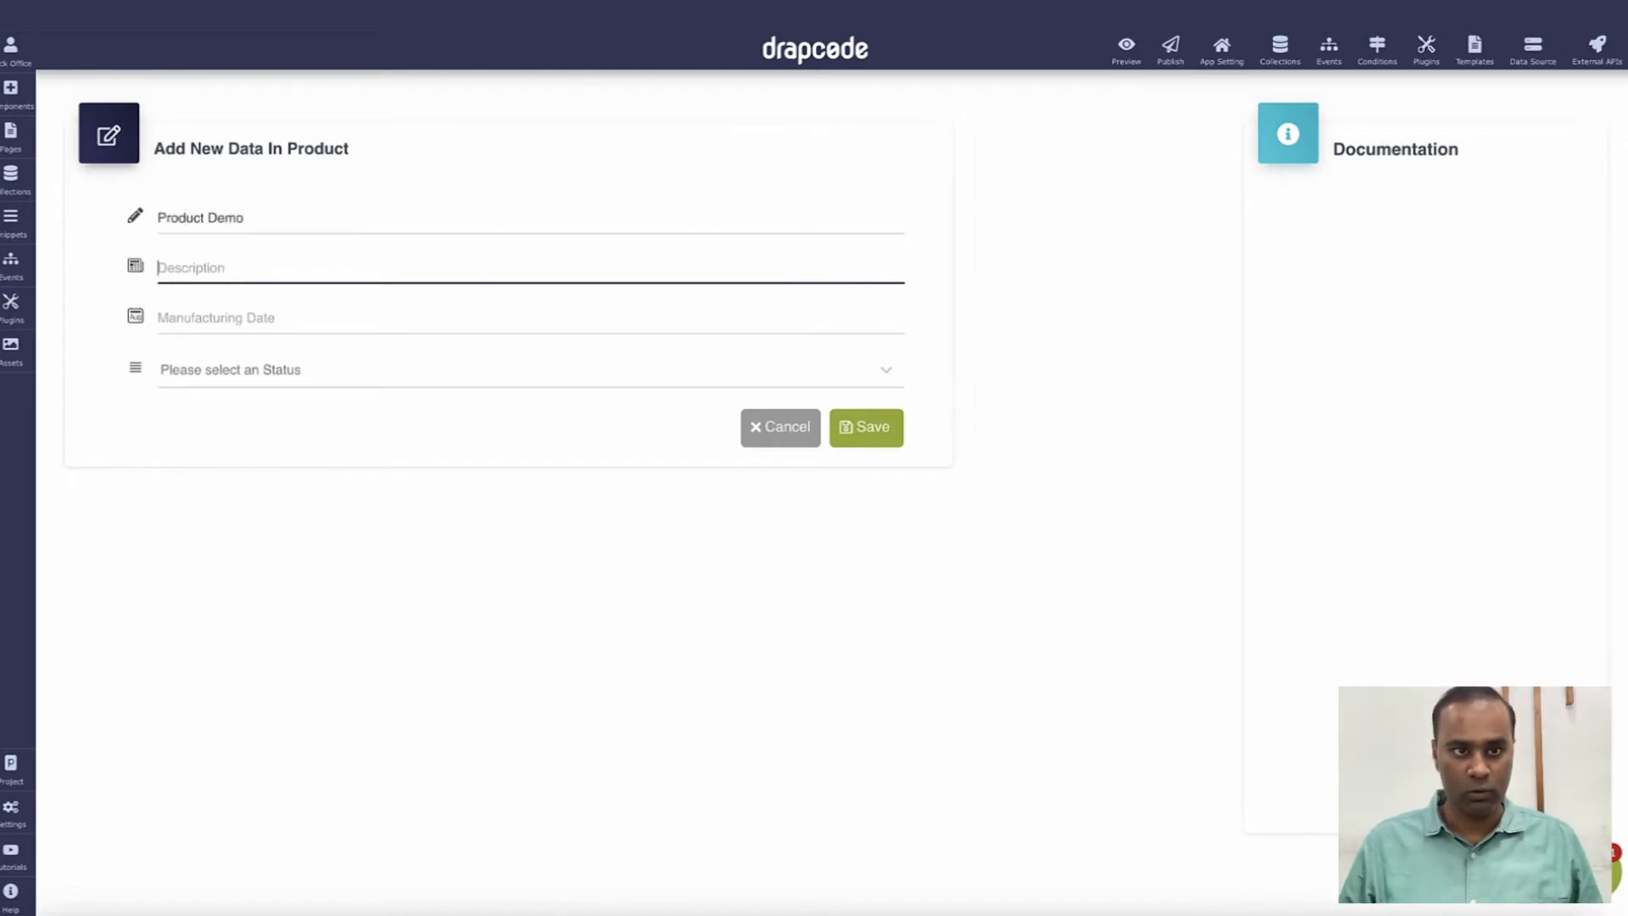
{"action": "type", "text": "hsdjkds"}
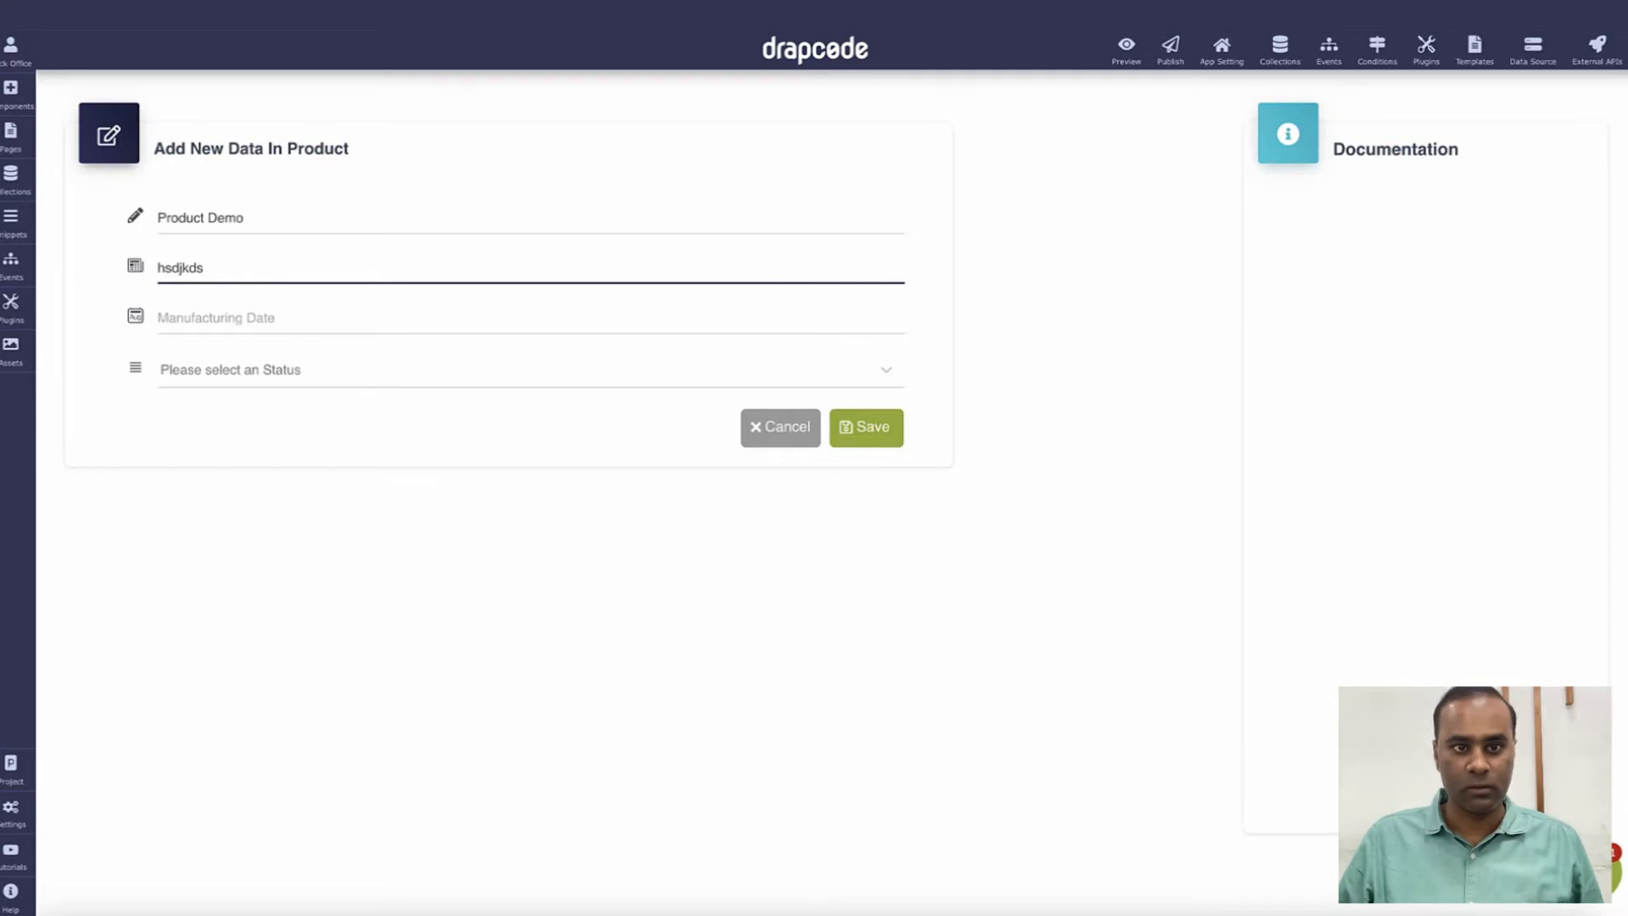
Step: Set the manufacturing date to March 2, 2022 9:30 AM and the status to Available, and save the product record
{"action": "key", "text": "Tab"}
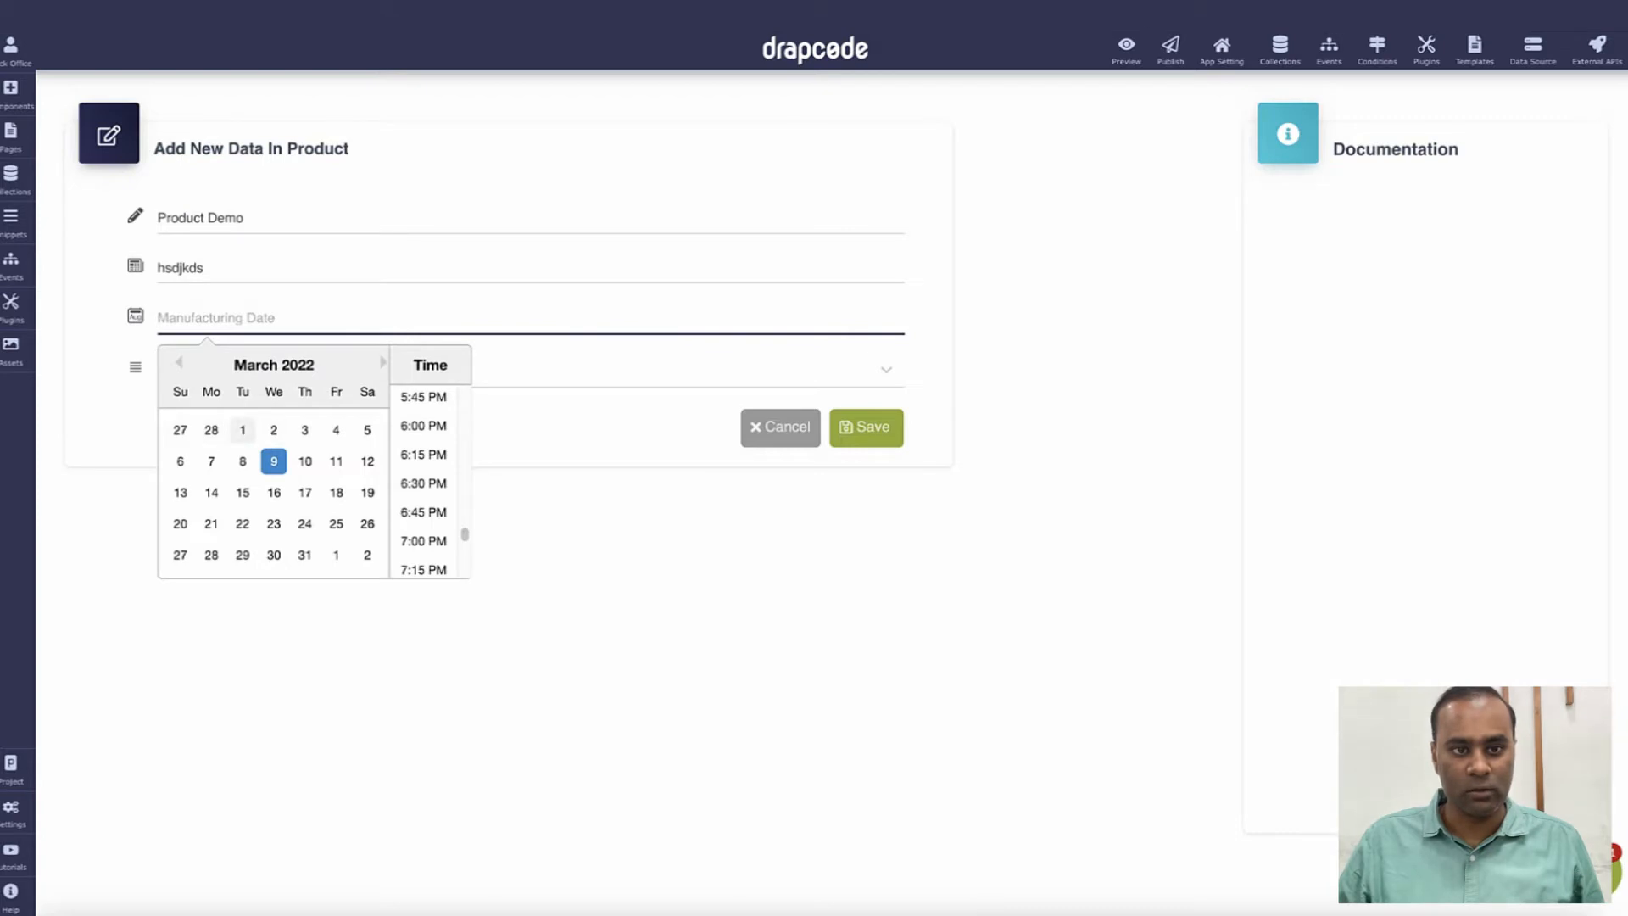
{"action": "left_click", "coordinate": [273, 430]}
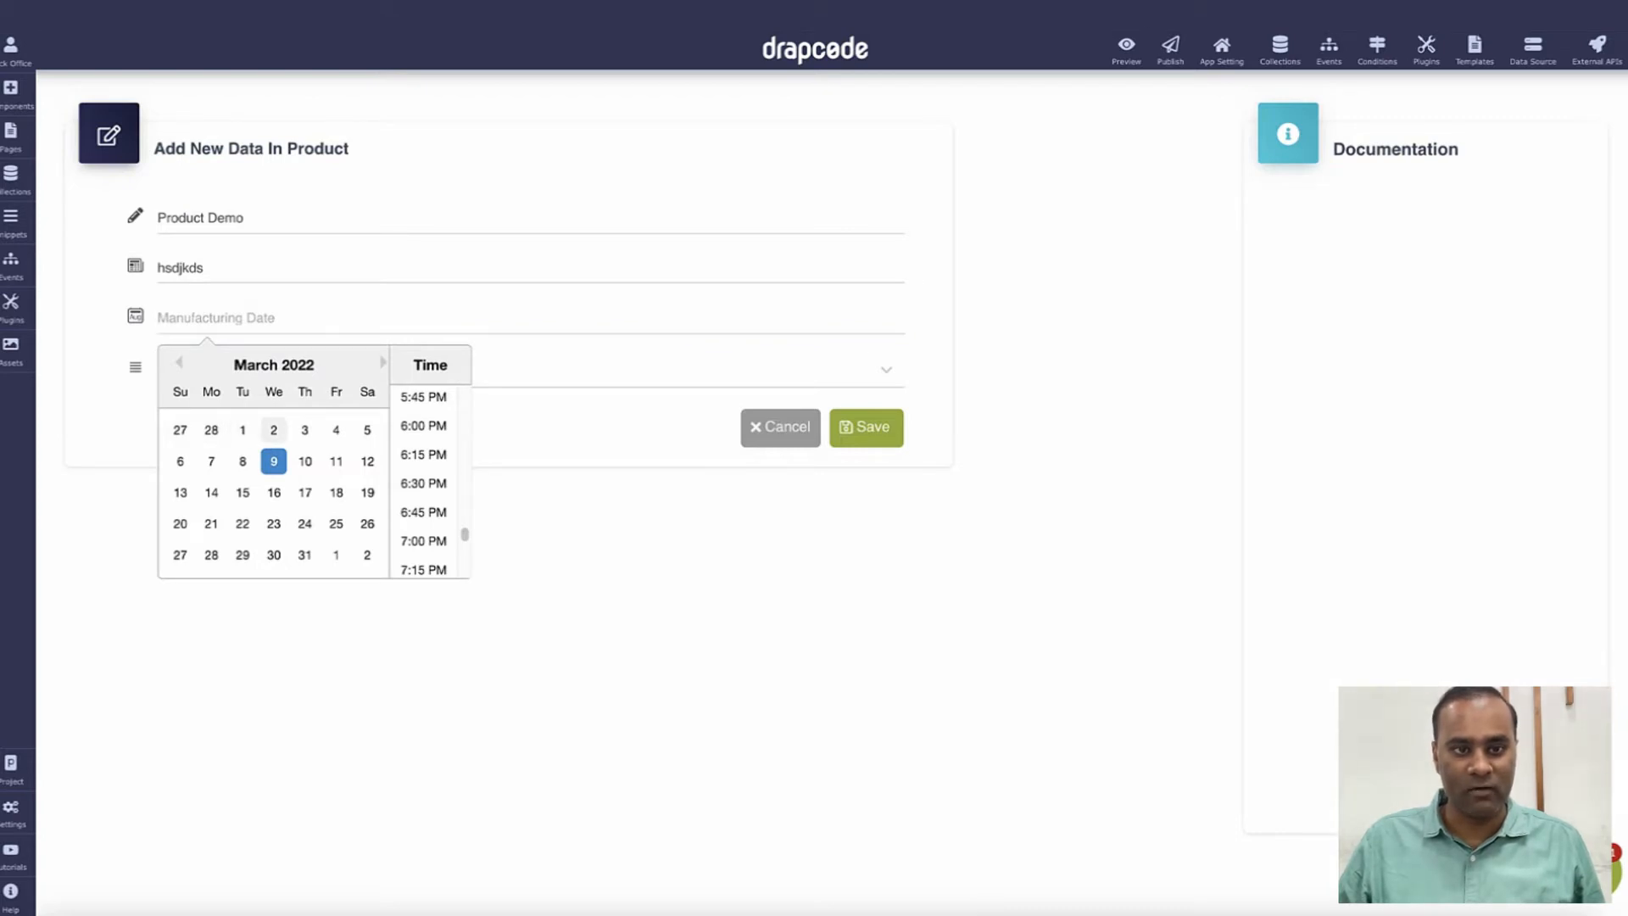
{"action": "scroll", "coordinate": [424, 454], "scroll_direction": "up", "scroll_amount": 10}
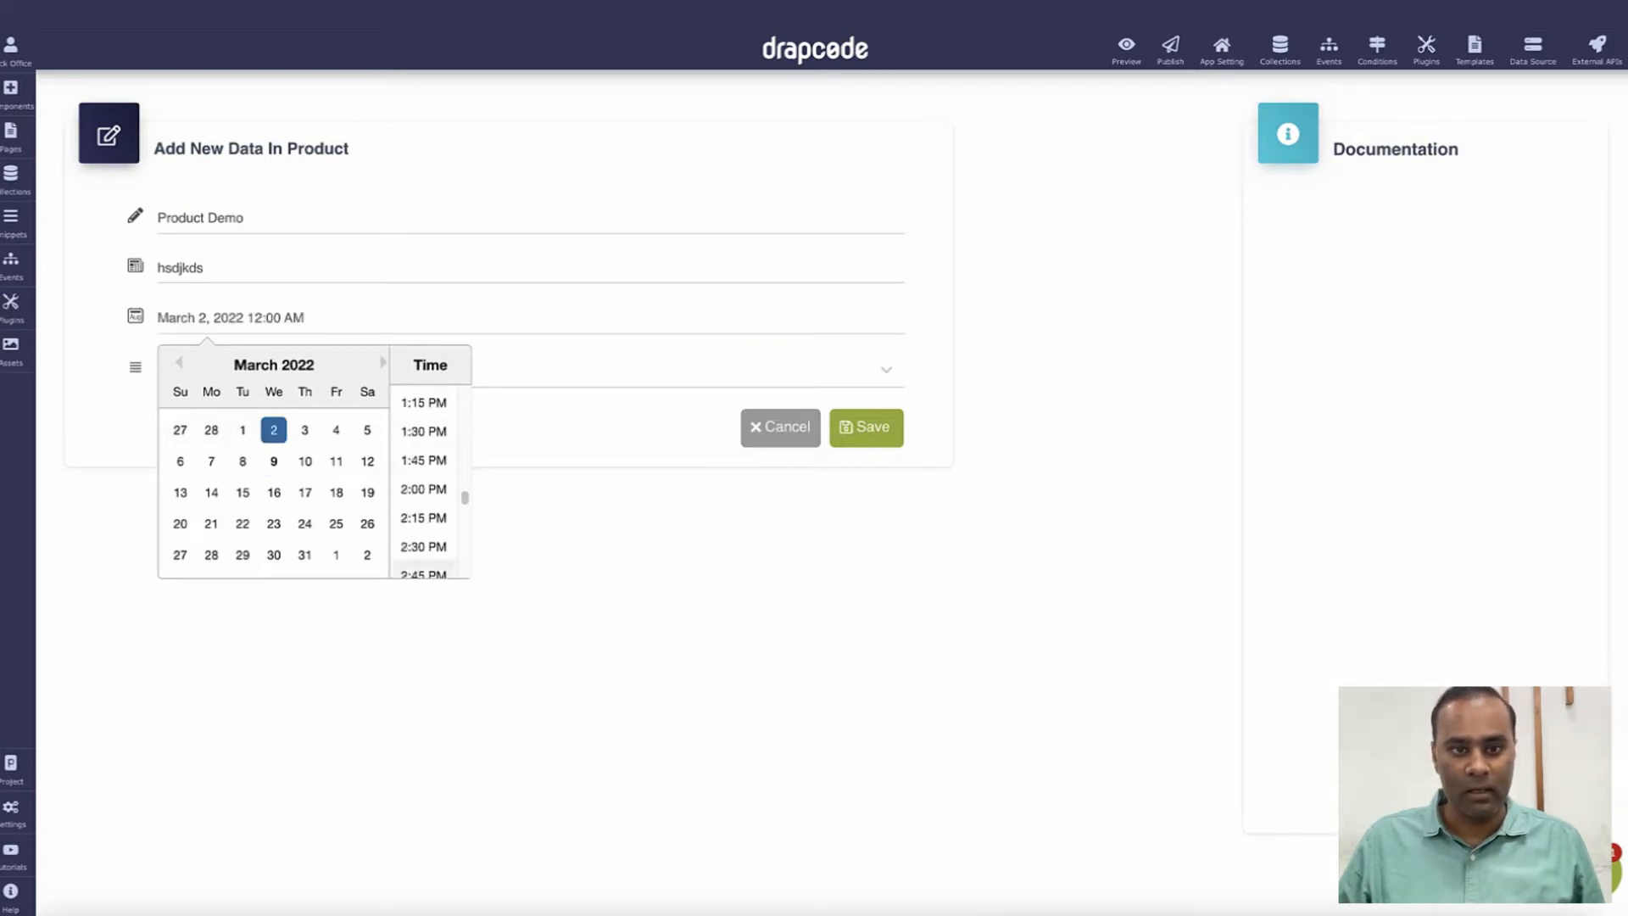
{"action": "left_click", "coordinate": [423, 412]}
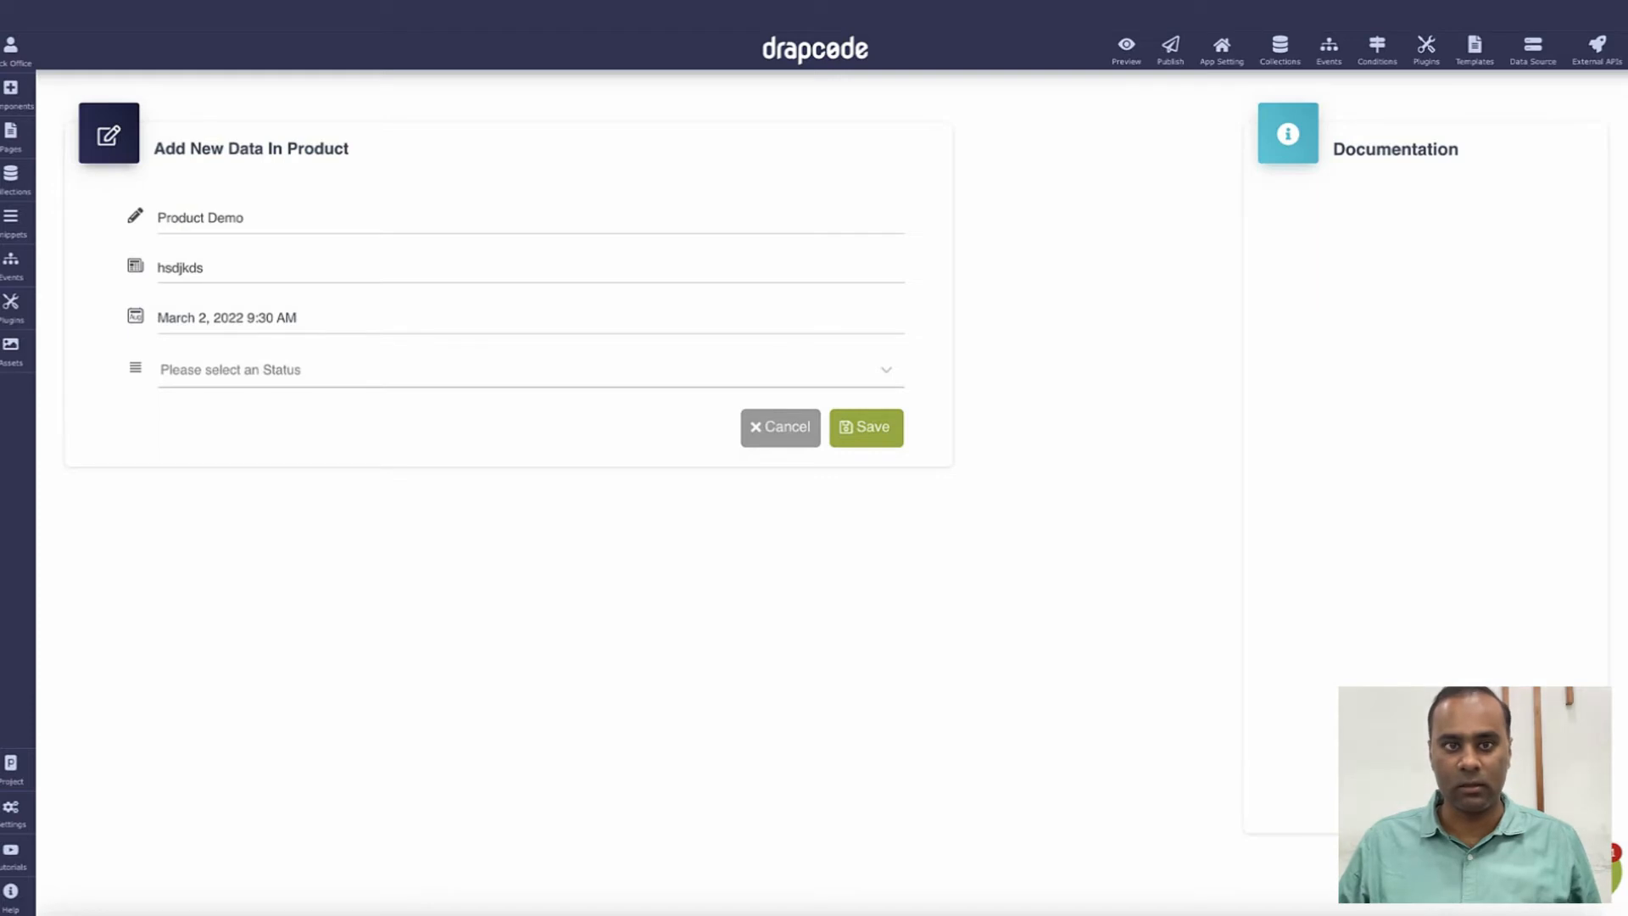
{"action": "left_click", "coordinate": [424, 370]}
{"action": "left_click", "coordinate": [424, 418]}
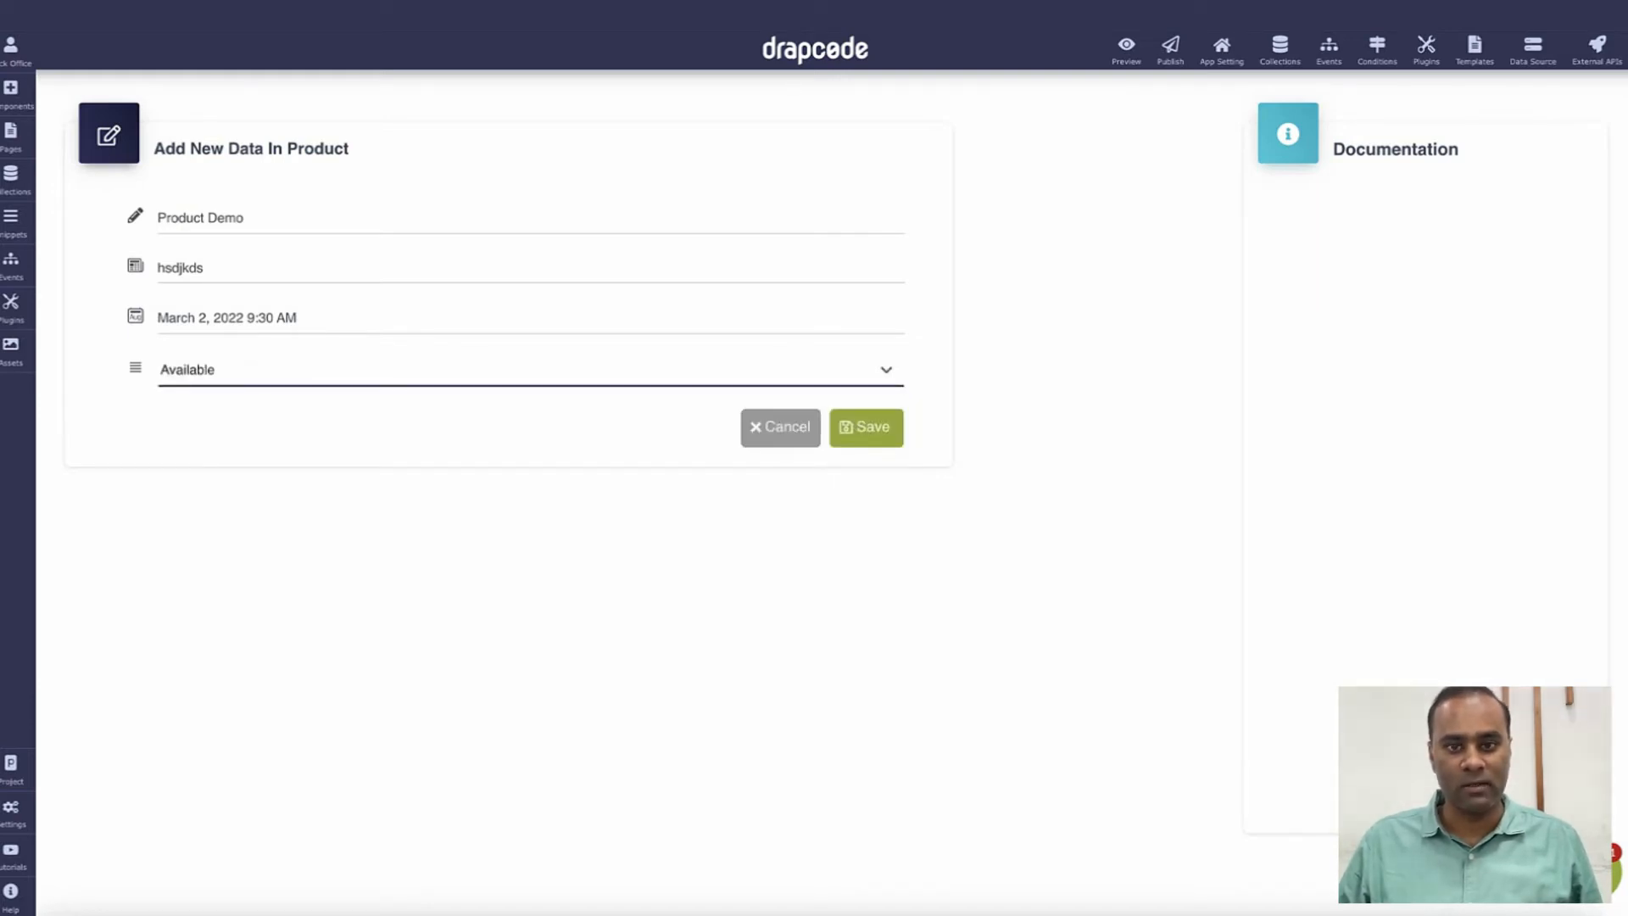
{"action": "left_click", "coordinate": [866, 427]}
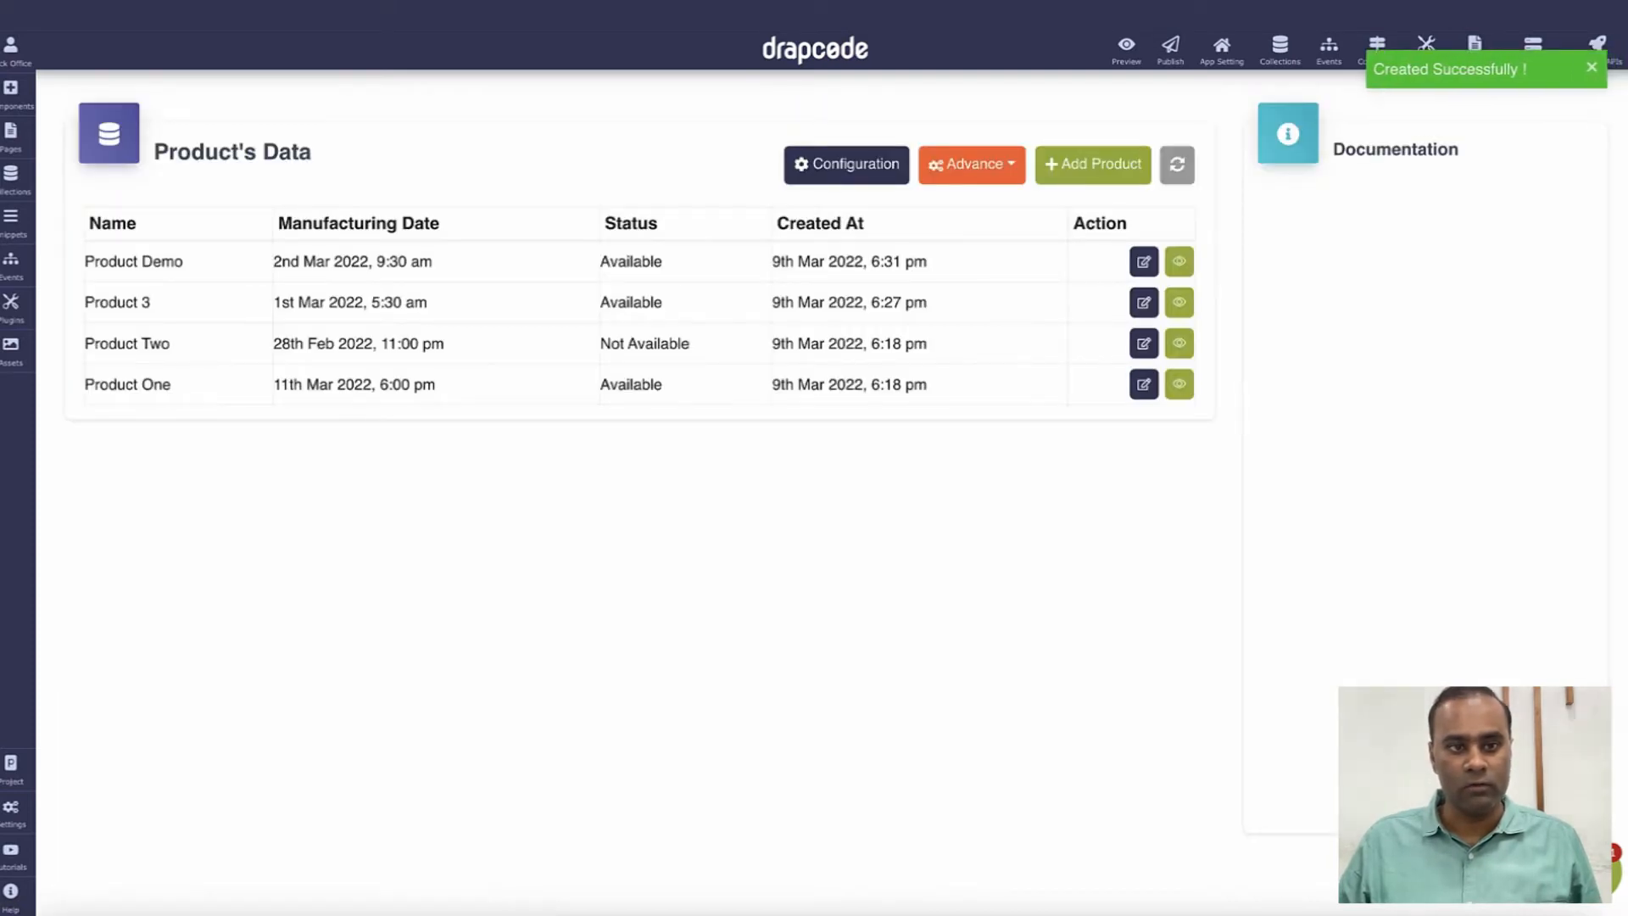
Step: Check Product Demo's manufacturing and creation times, comparing them with a Google search for "current time in India"
{"action": "left_click_drag", "start_coordinate": [273, 261], "coordinate": [432, 261]}
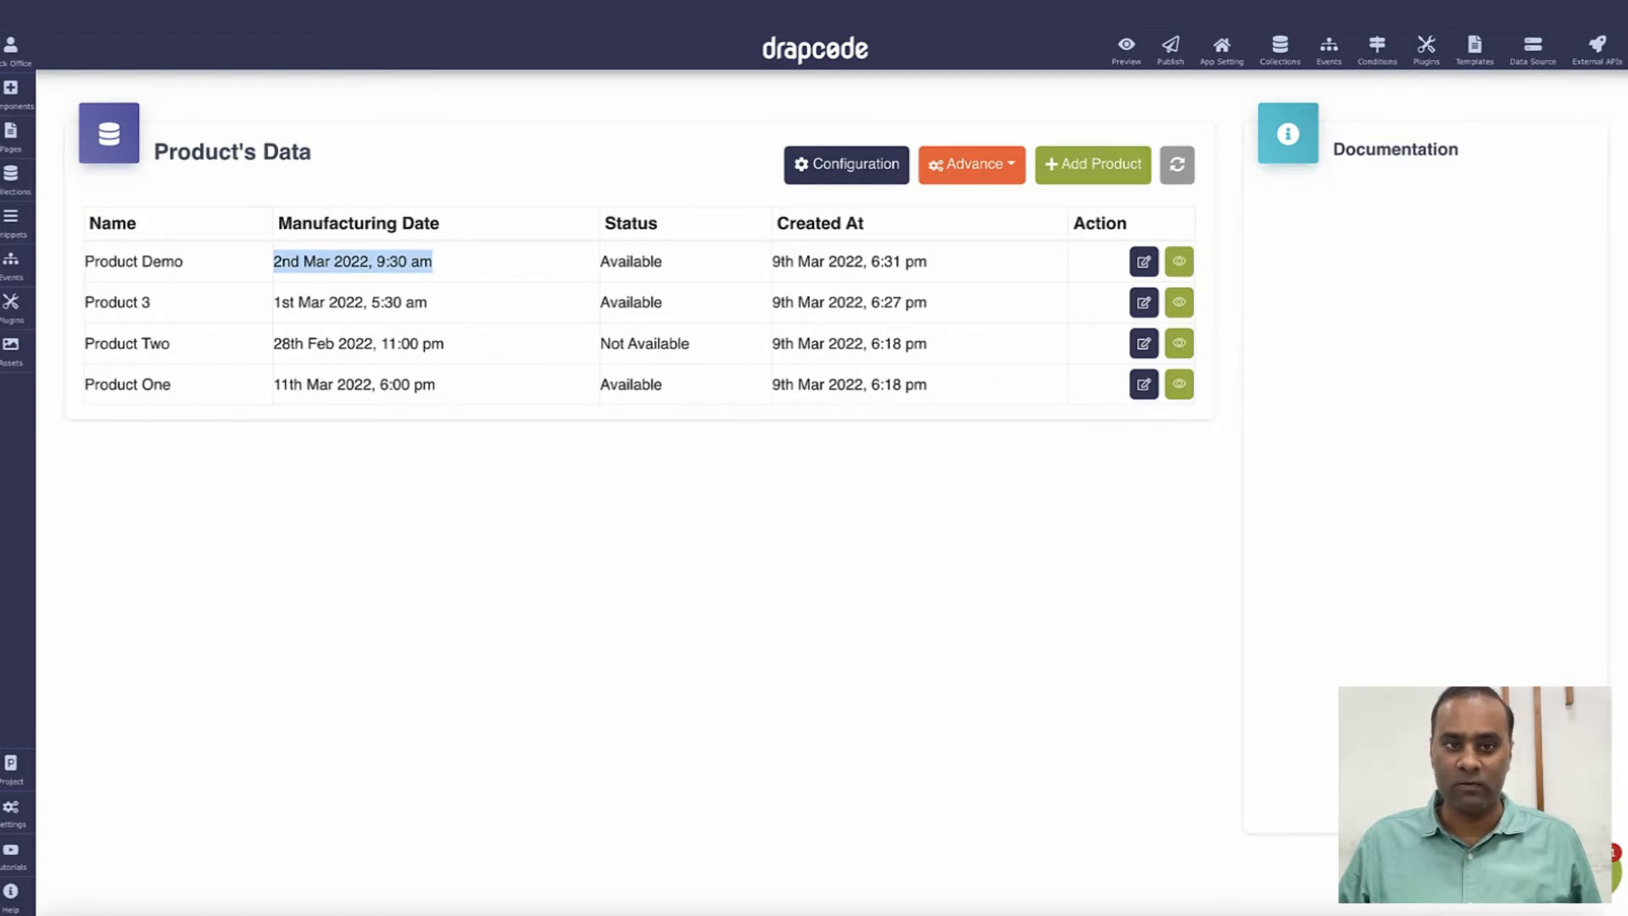
{"action": "left_click_drag", "start_coordinate": [772, 261], "coordinate": [926, 261]}
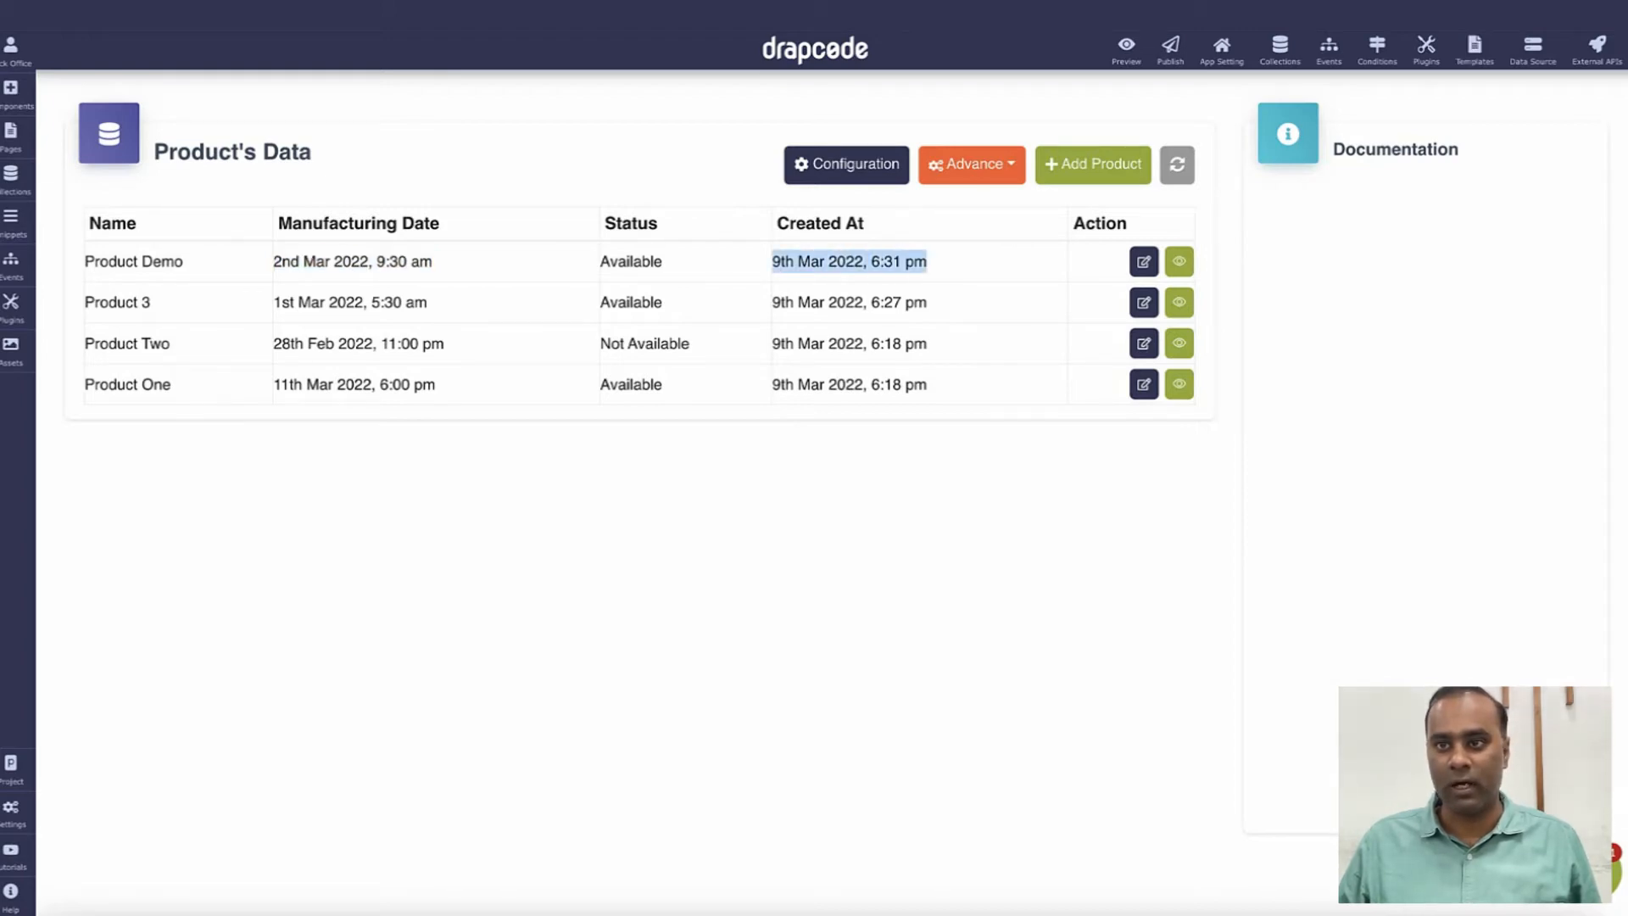
{"action": "key", "text": "ctrl+Tab"}
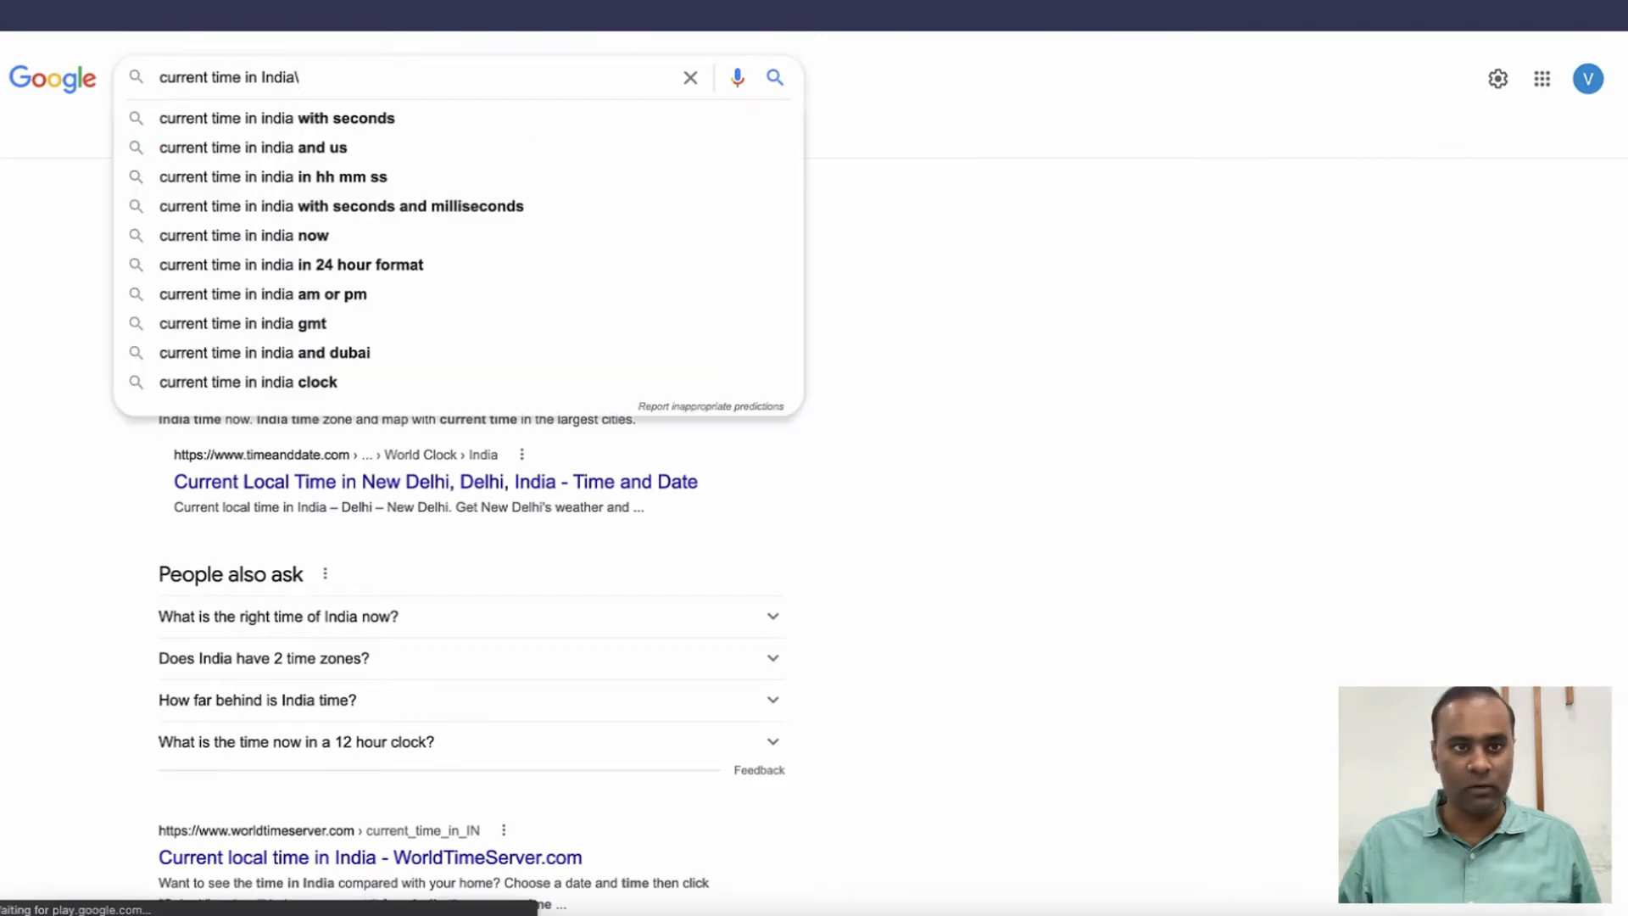
{"action": "key", "text": "Return"}
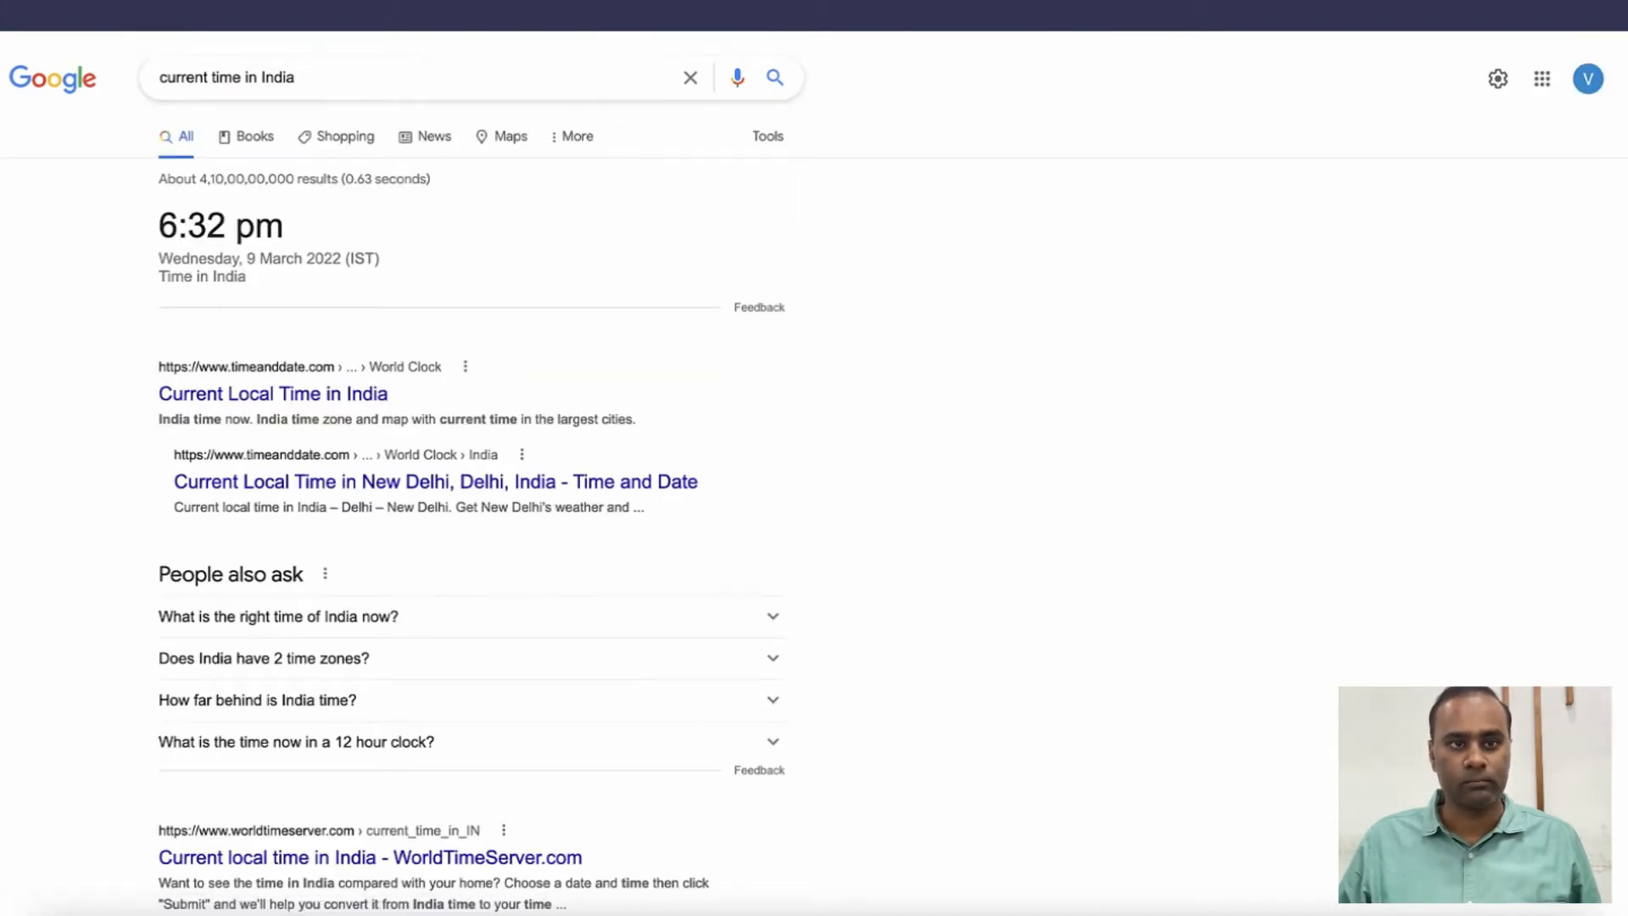
{"action": "key", "text": "ctrl+shift+Tab"}
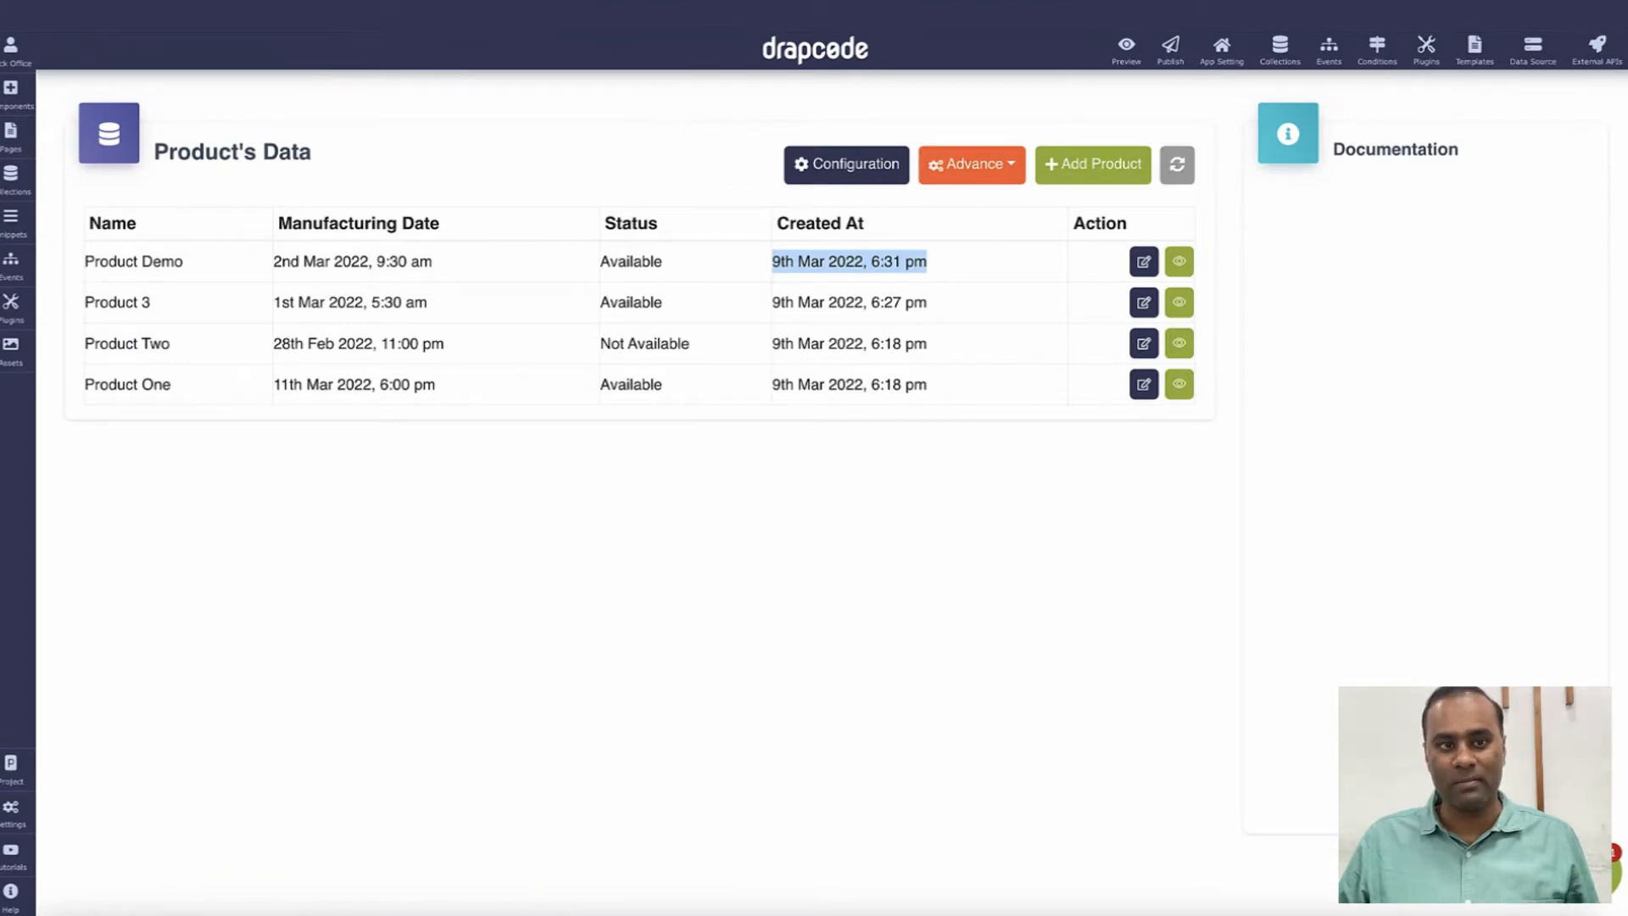
Step: Preview the Products page from the page builder and examine Product Demo's manufacturing date and creation time
{"action": "key", "text": "ctrl+shift+Tab"}
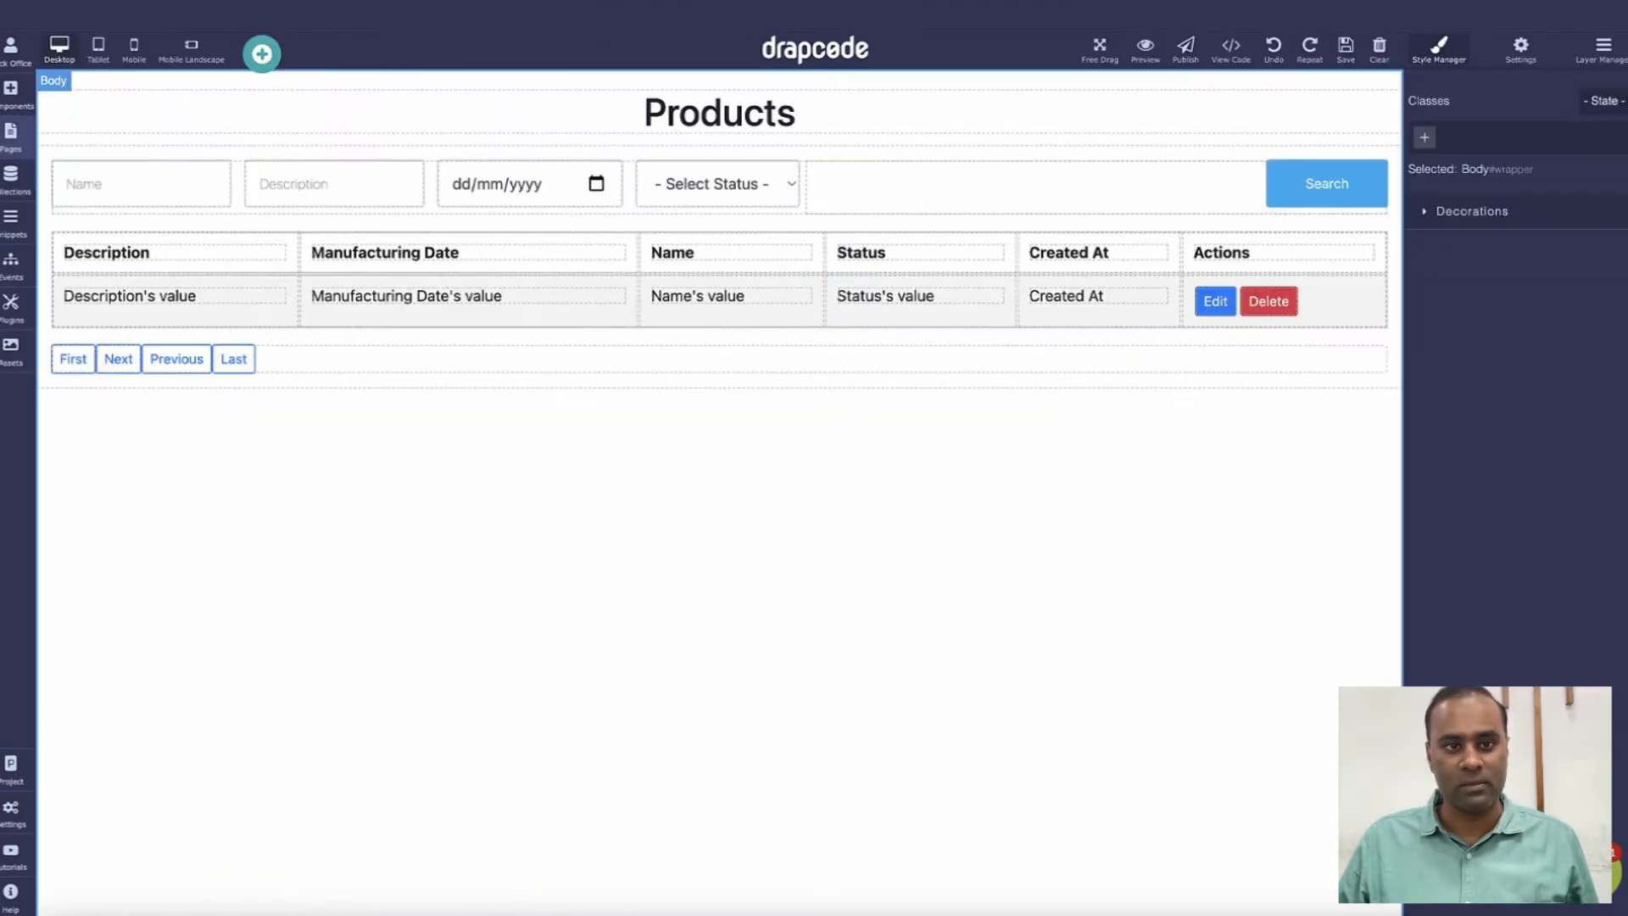
{"action": "left_click", "coordinate": [1035, 223]}
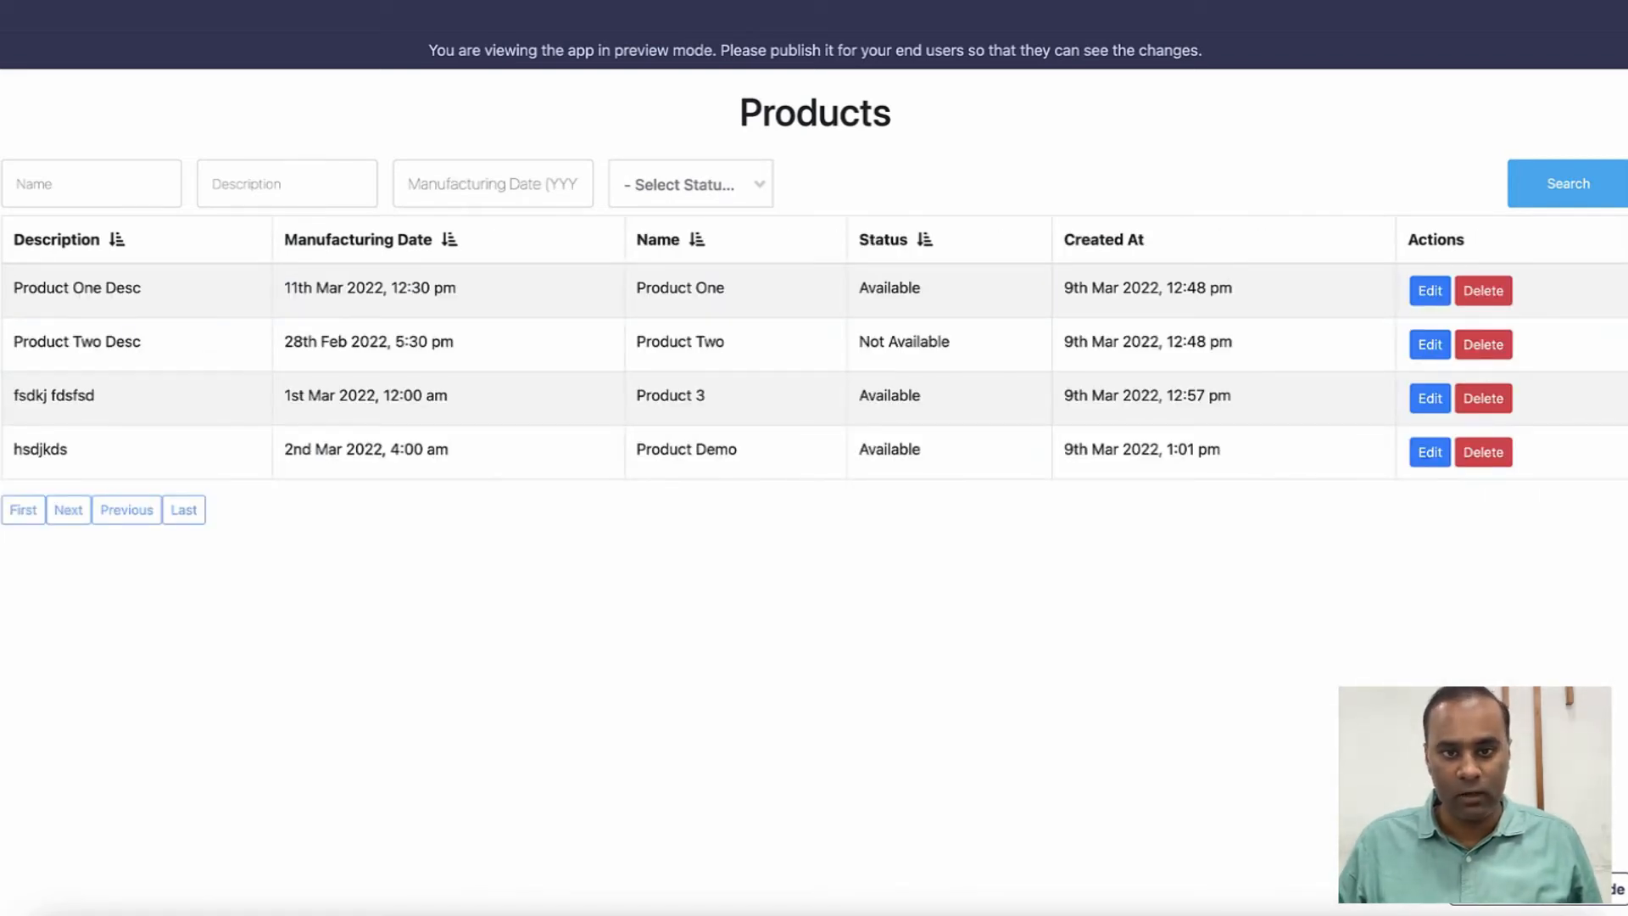
{"action": "triple_click", "coordinate": [686, 449]}
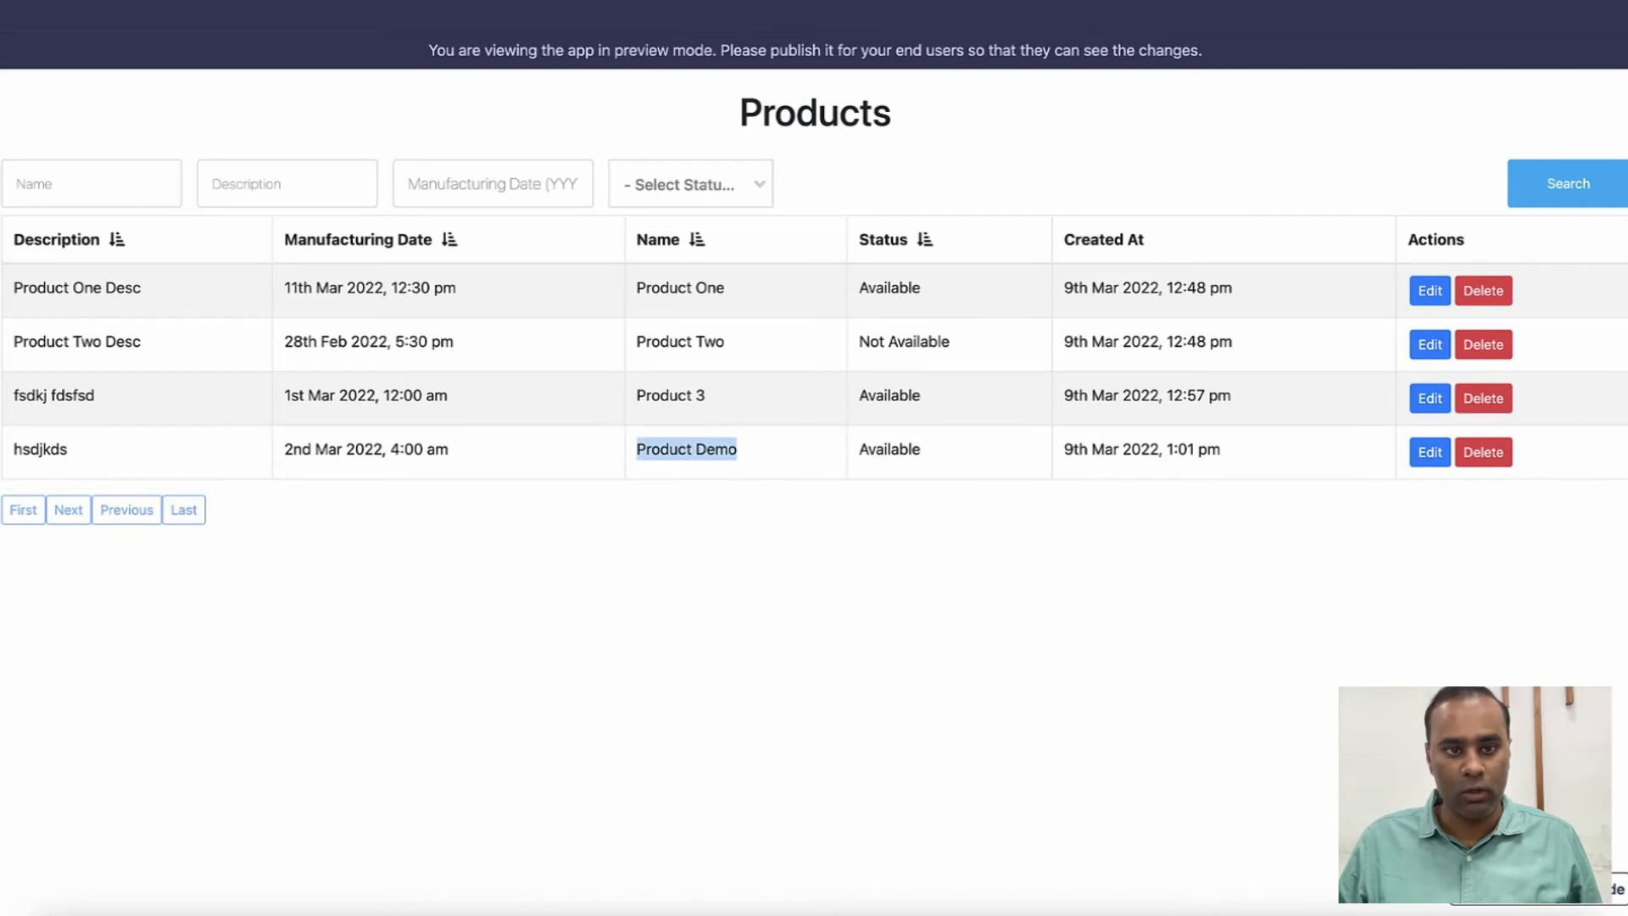
{"action": "left_click_drag", "start_coordinate": [284, 449], "coordinate": [449, 449]}
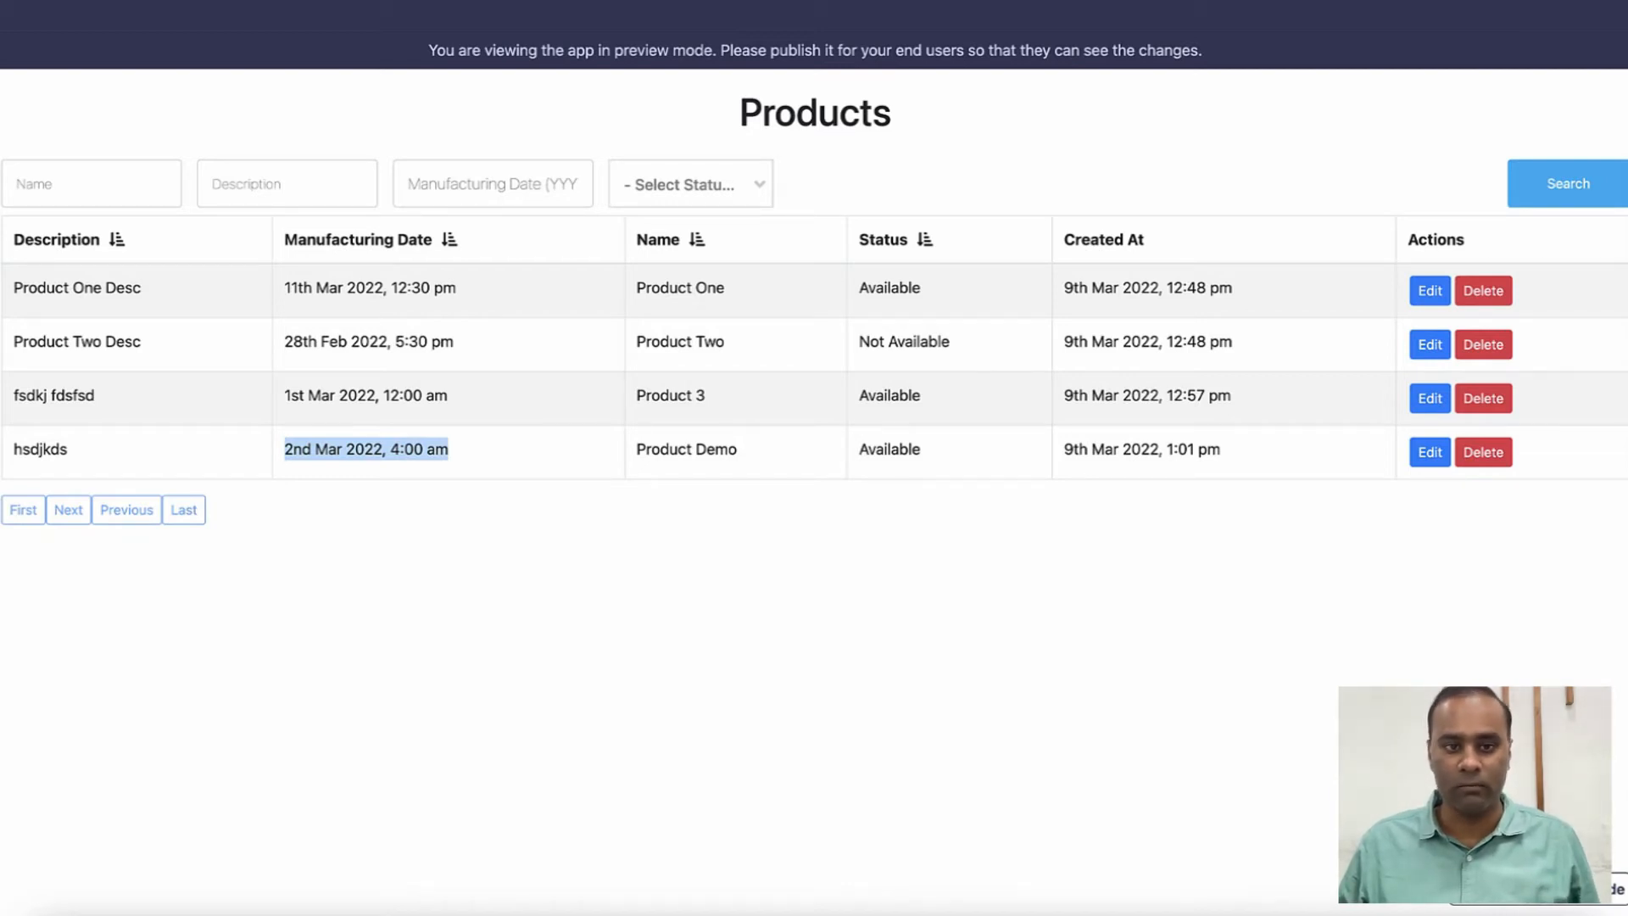
{"action": "double_click", "coordinate": [437, 449]}
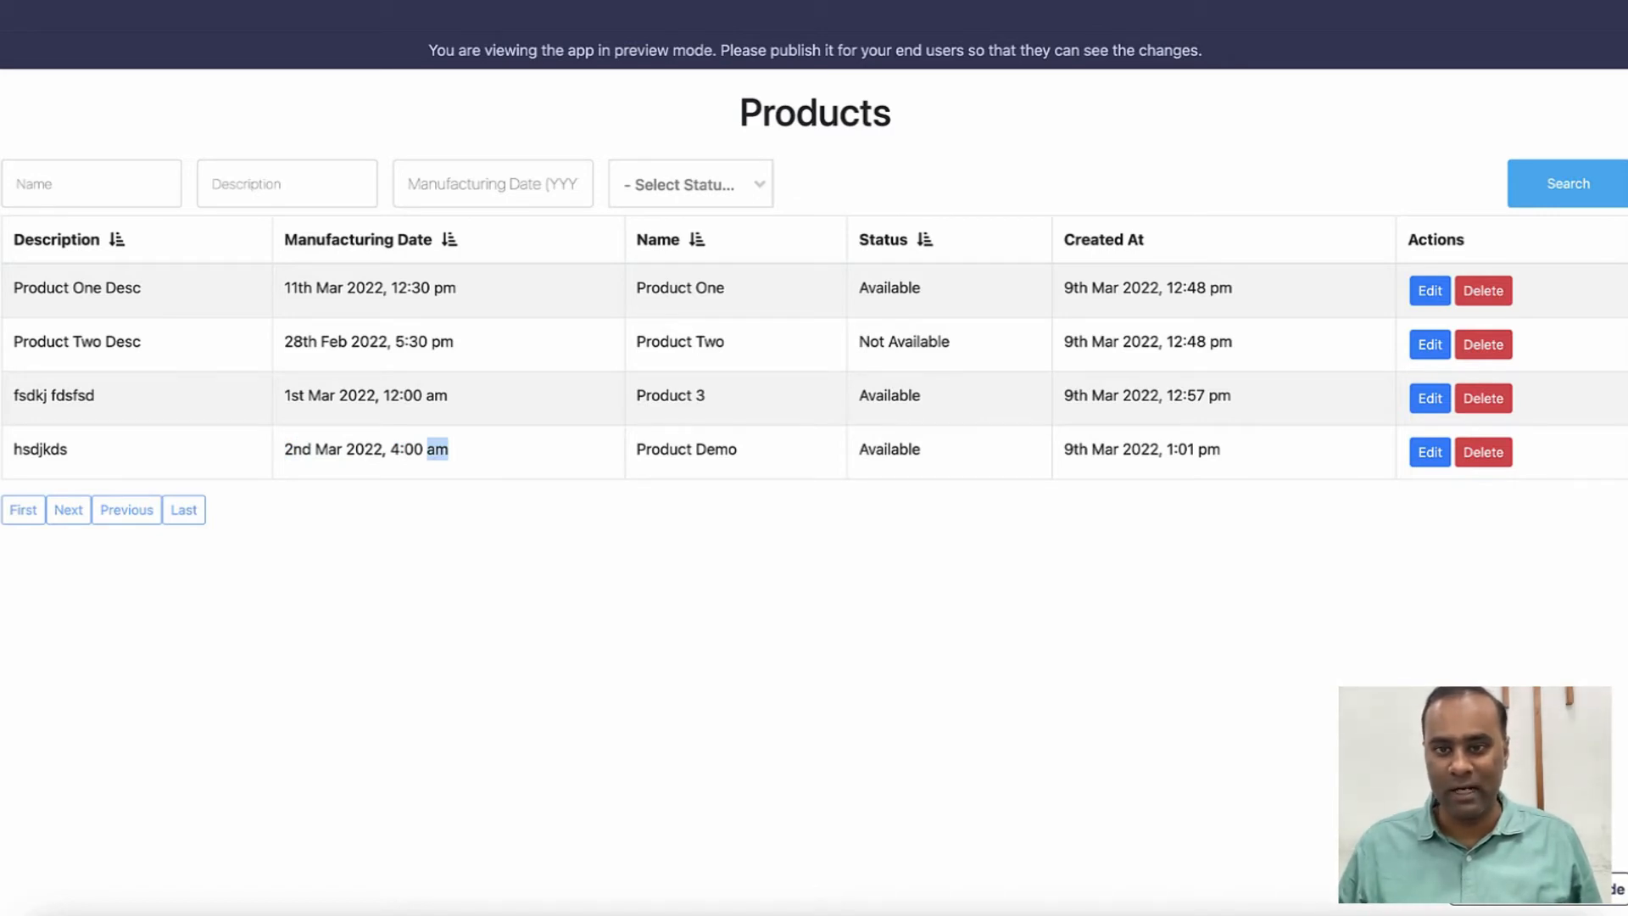
{"action": "left_click_drag", "start_coordinate": [1064, 449], "coordinate": [1222, 450]}
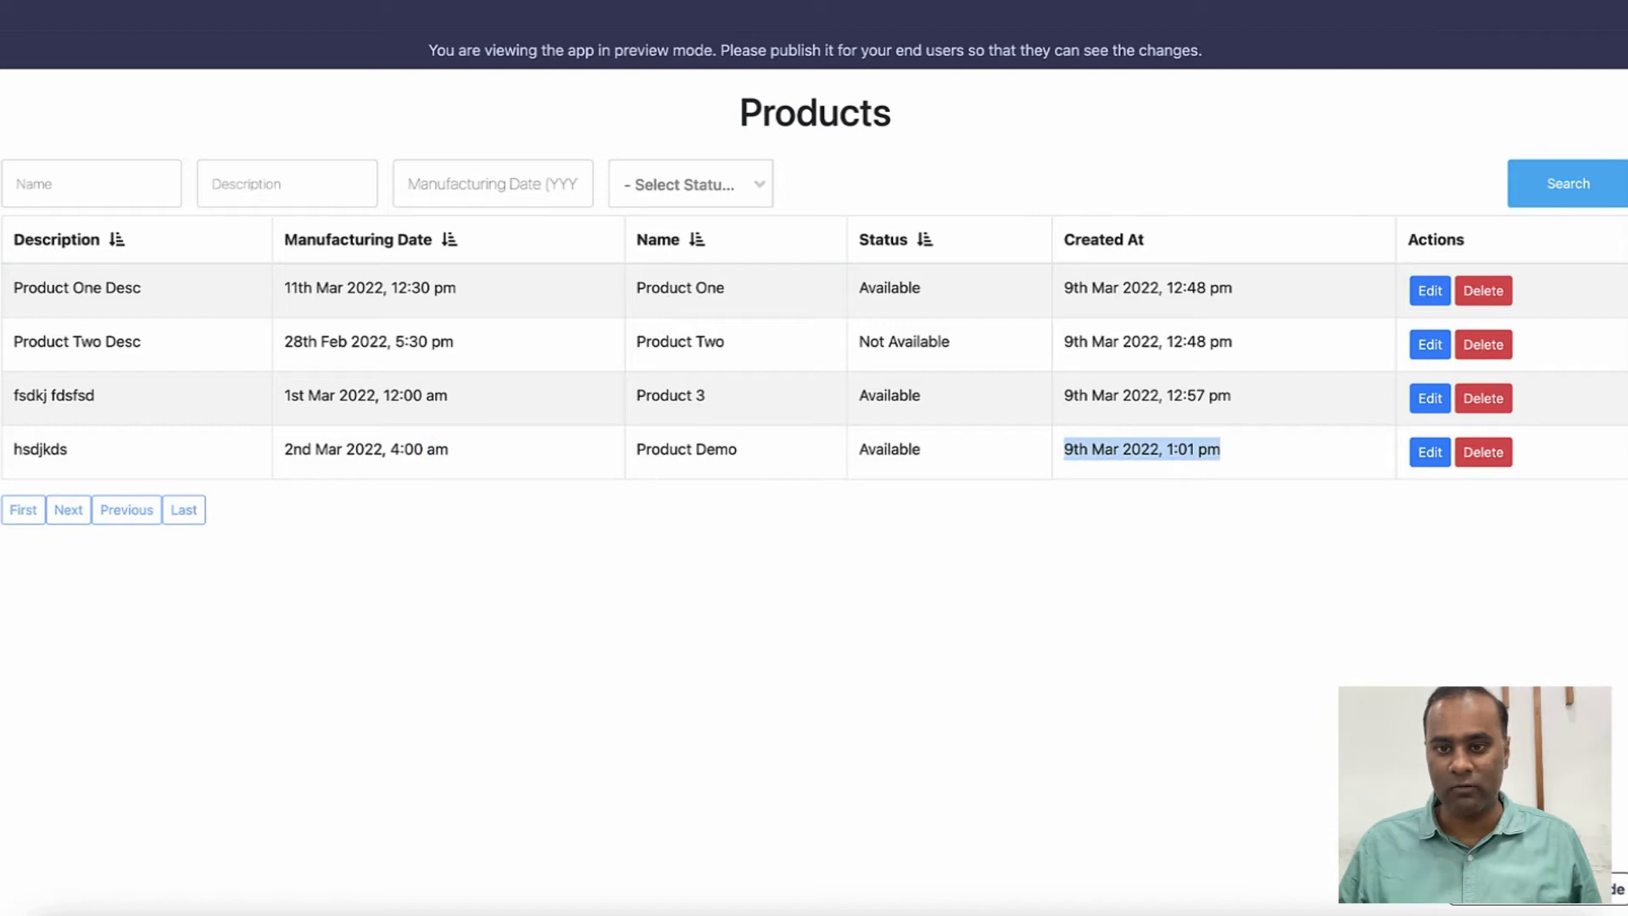
{"action": "double_click", "coordinate": [1210, 449]}
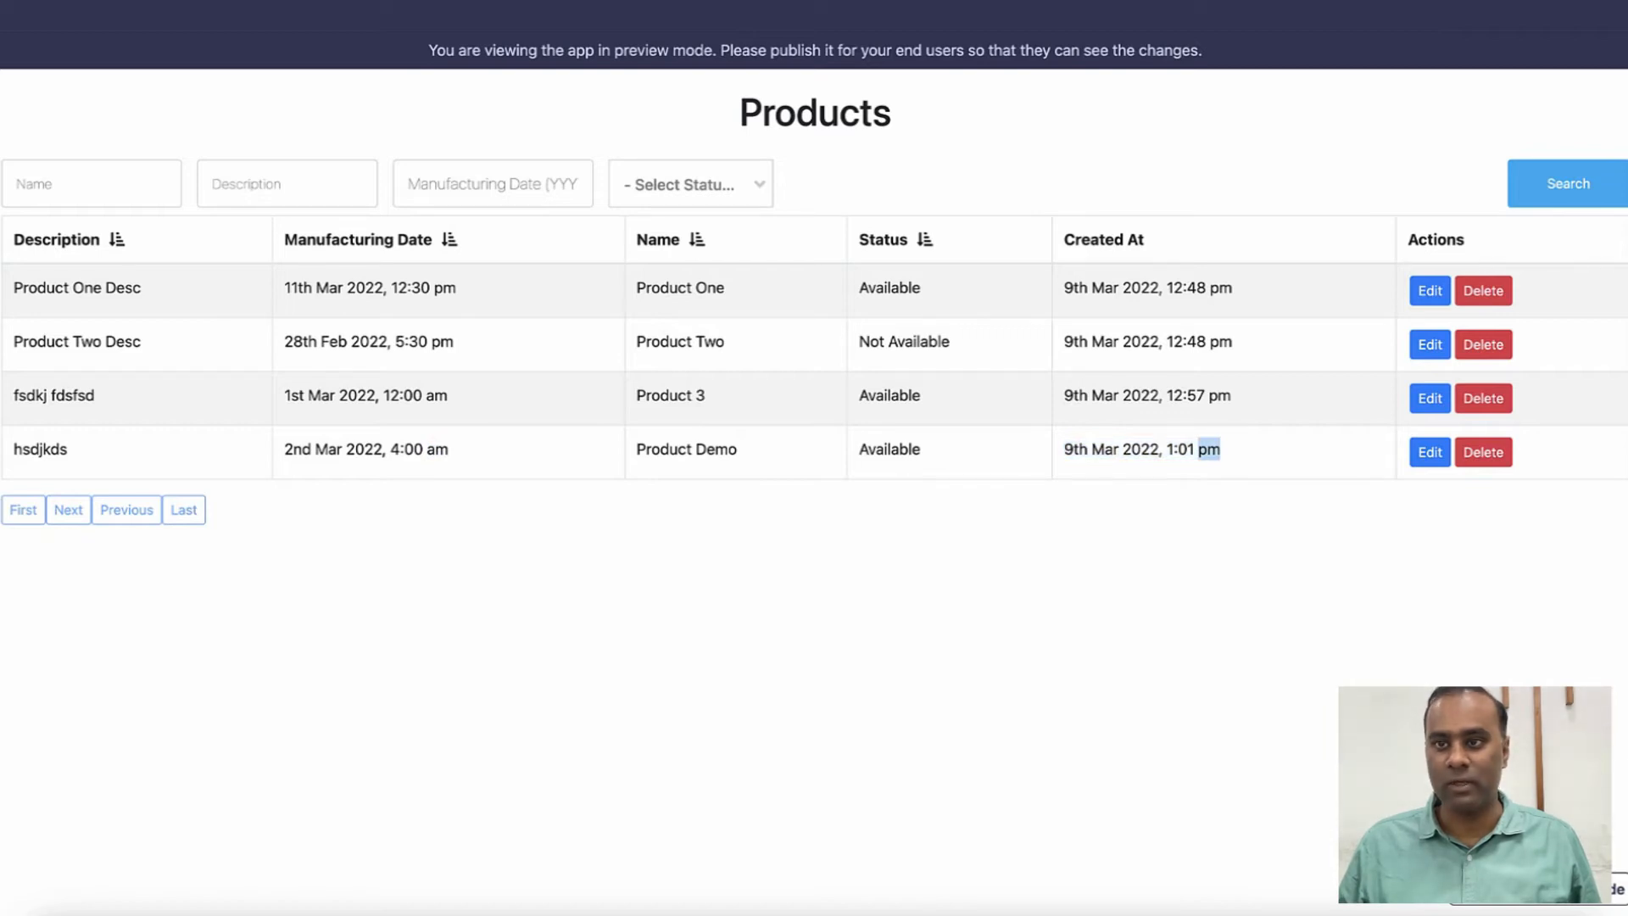
Step: Compare the previewed creation time with the current India time on Google, and return to the page builder
{"action": "key", "text": "ctrl+Tab"}
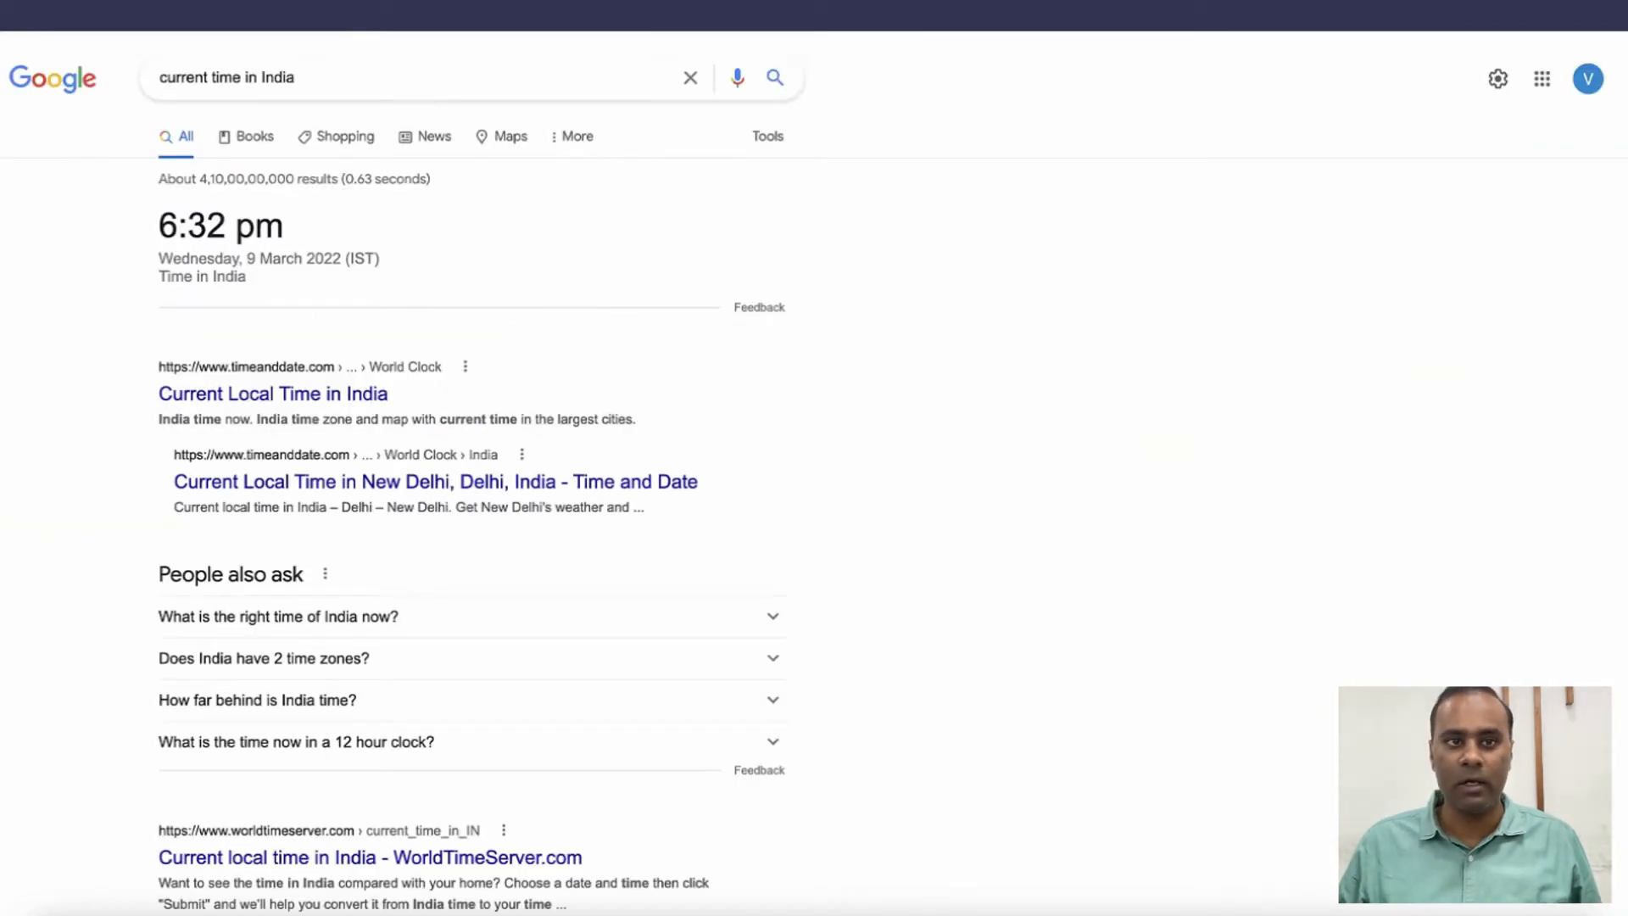
{"action": "left_click", "coordinate": [339, 15]}
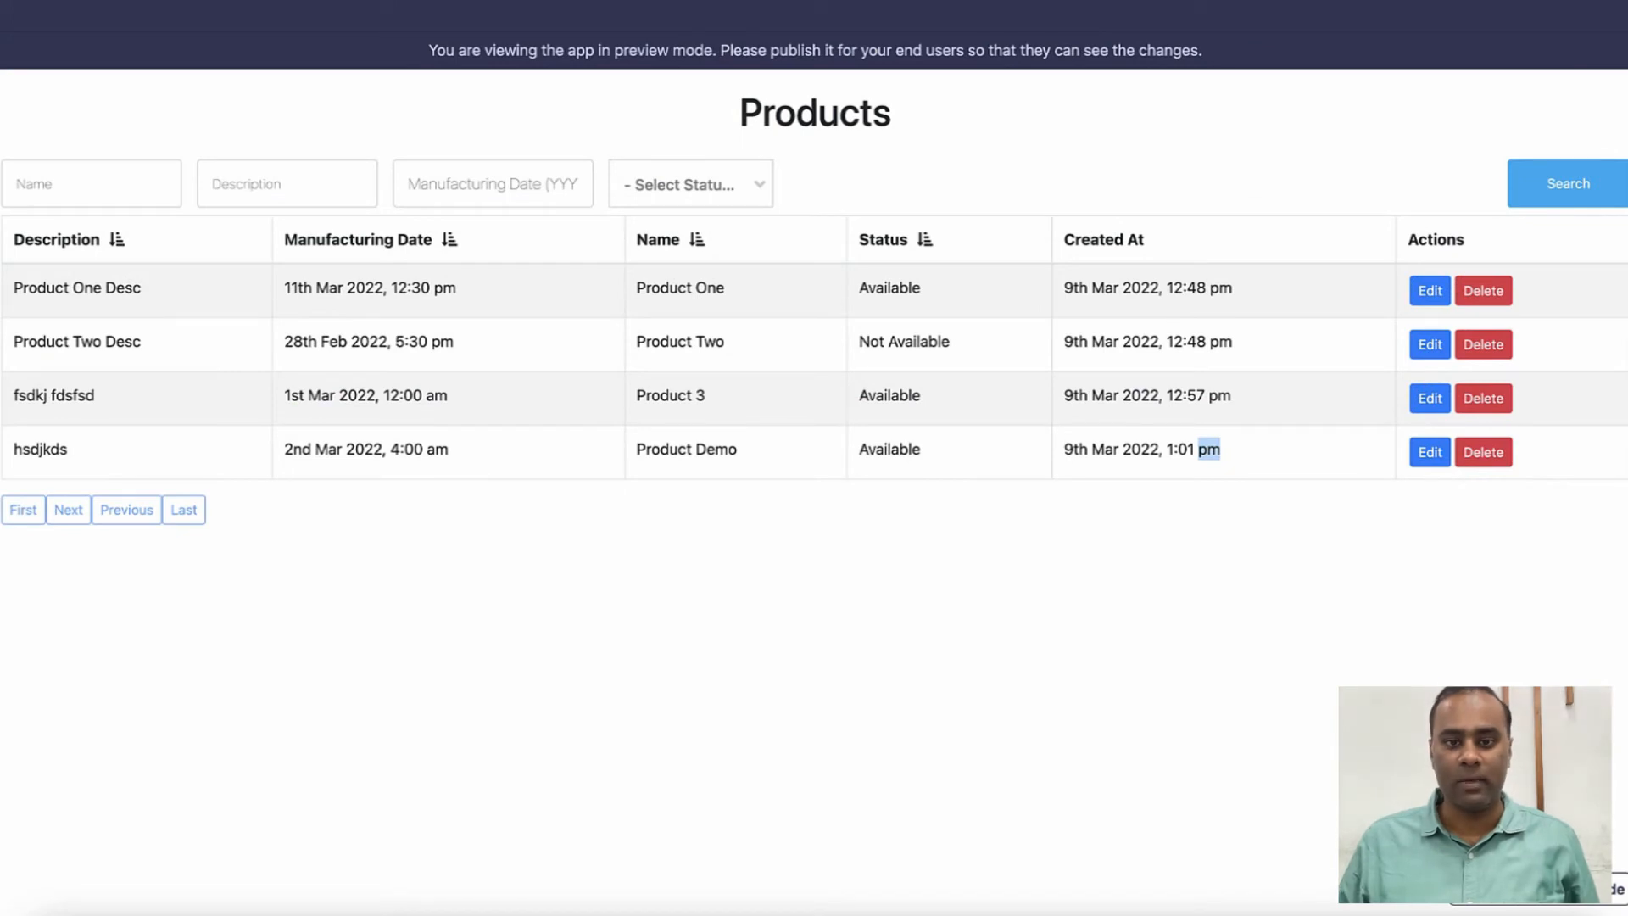
{"action": "left_click", "coordinate": [1209, 450]}
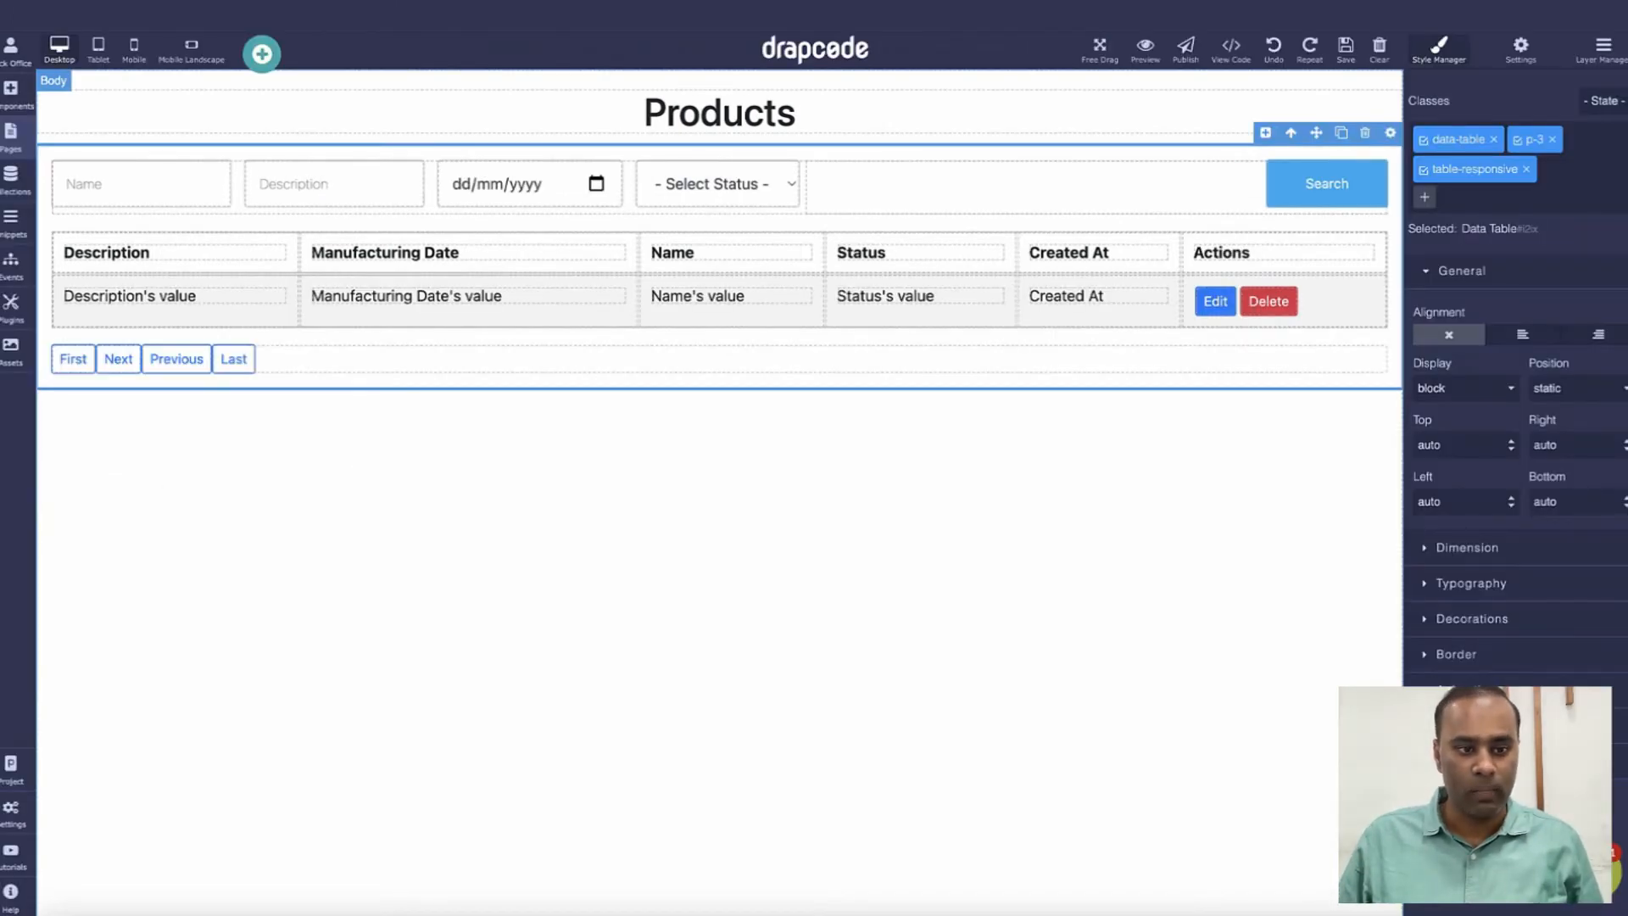
Step: Open the project's settings and locate the Timezone setting
{"action": "left_click", "coordinate": [11, 765]}
{"action": "left_click", "coordinate": [80, 775]}
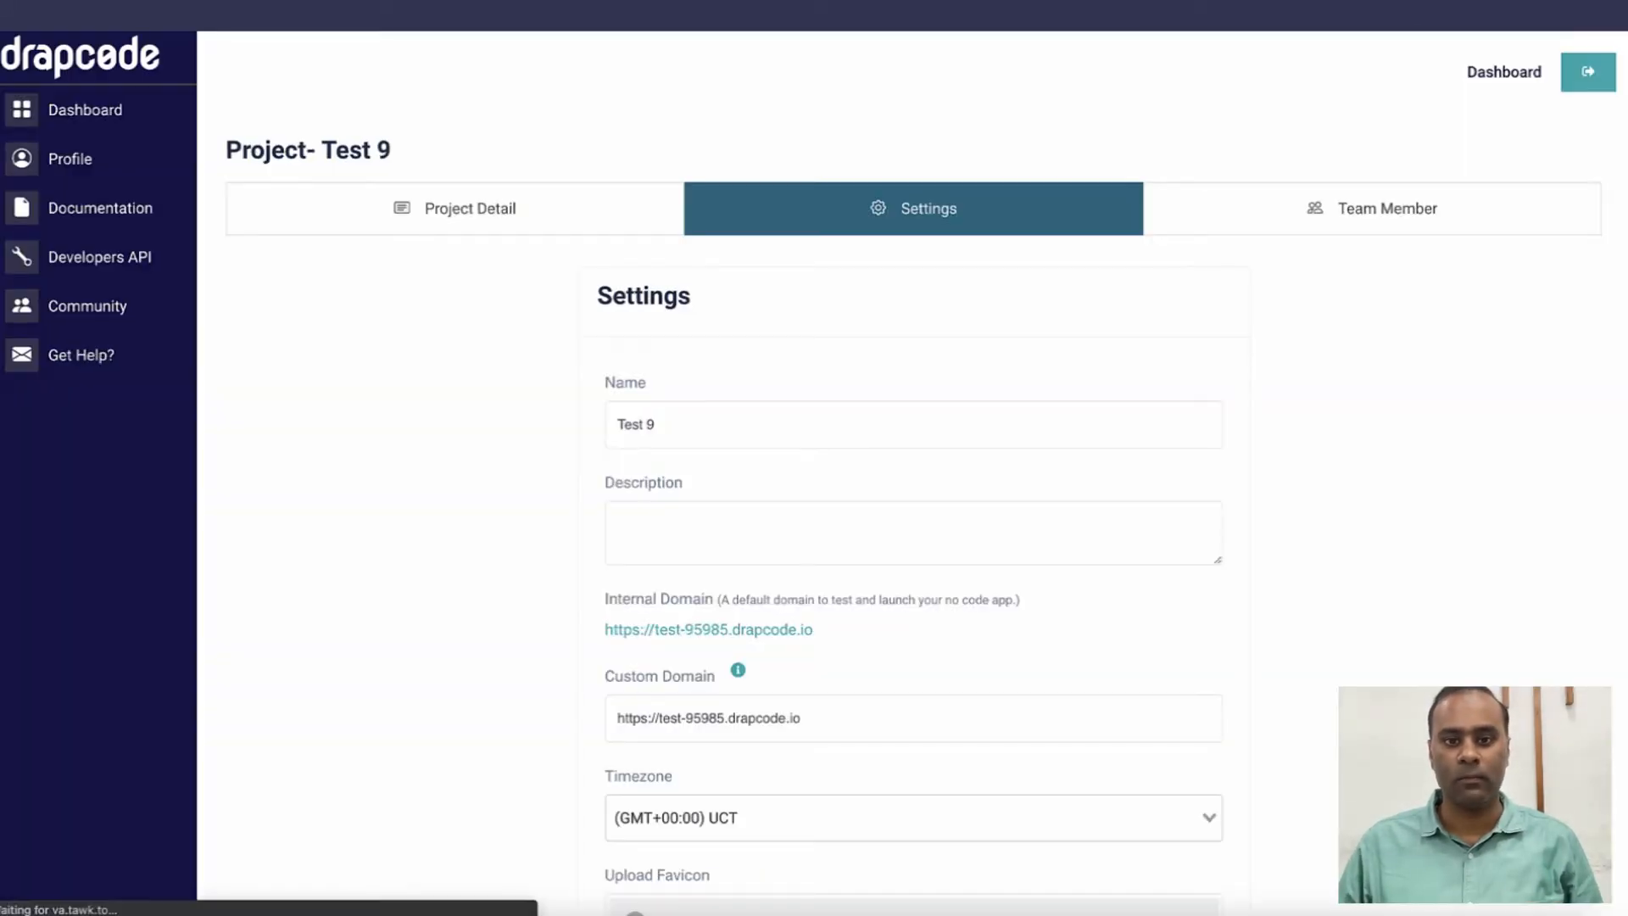
{"action": "scroll", "coordinate": [912, 509], "scroll_direction": "down", "scroll_amount": 4}
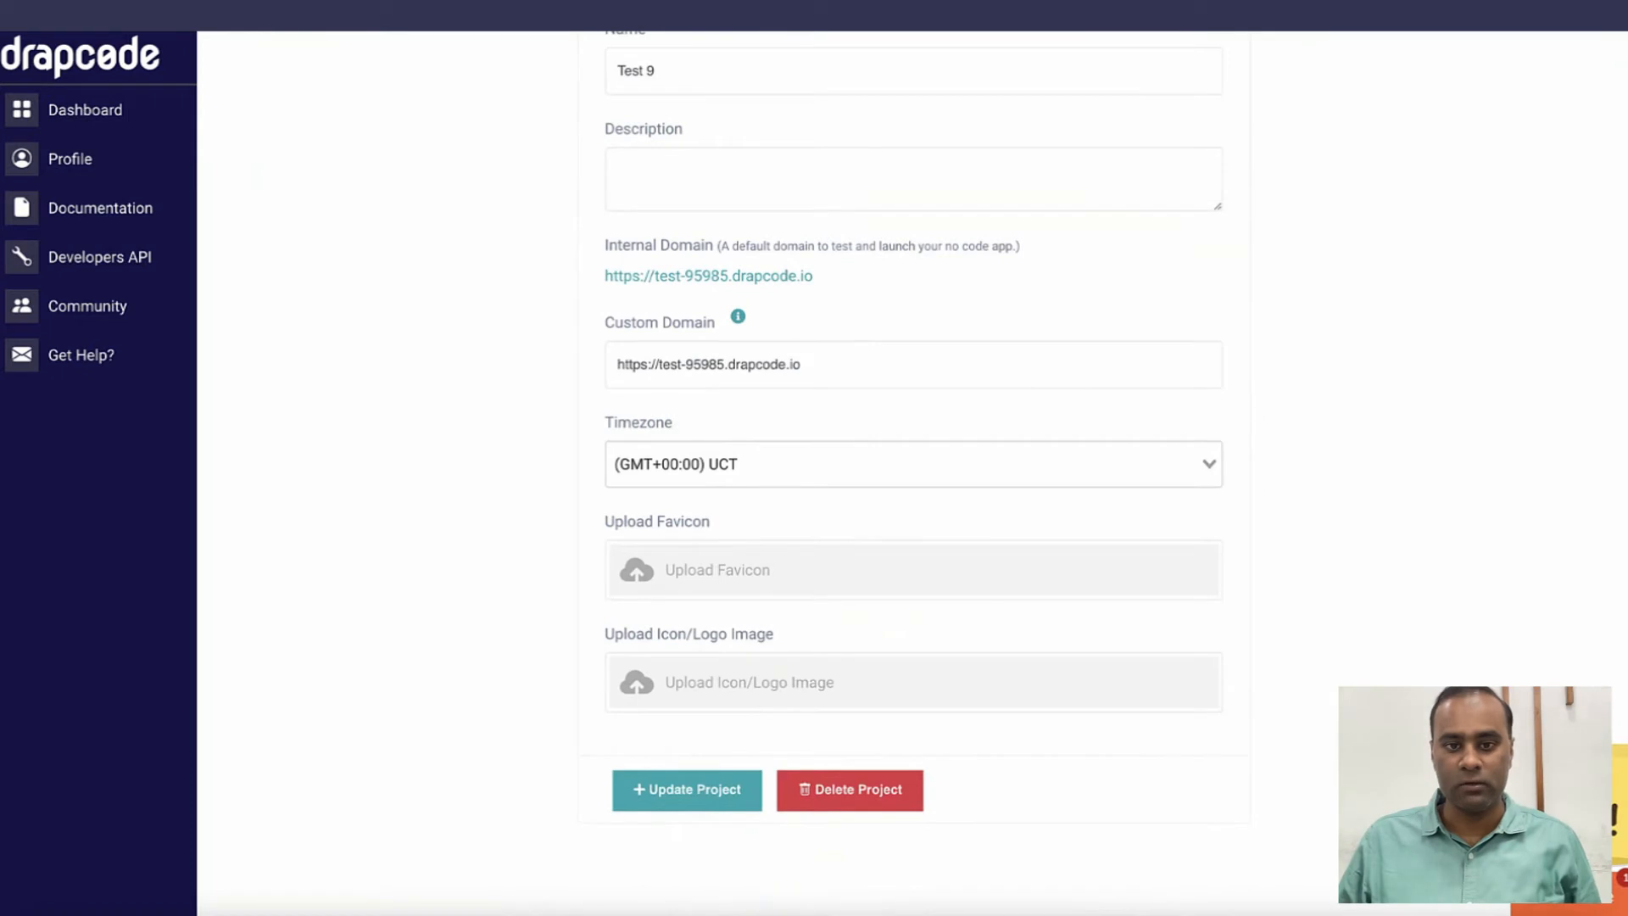
{"action": "double_click", "coordinate": [639, 422]}
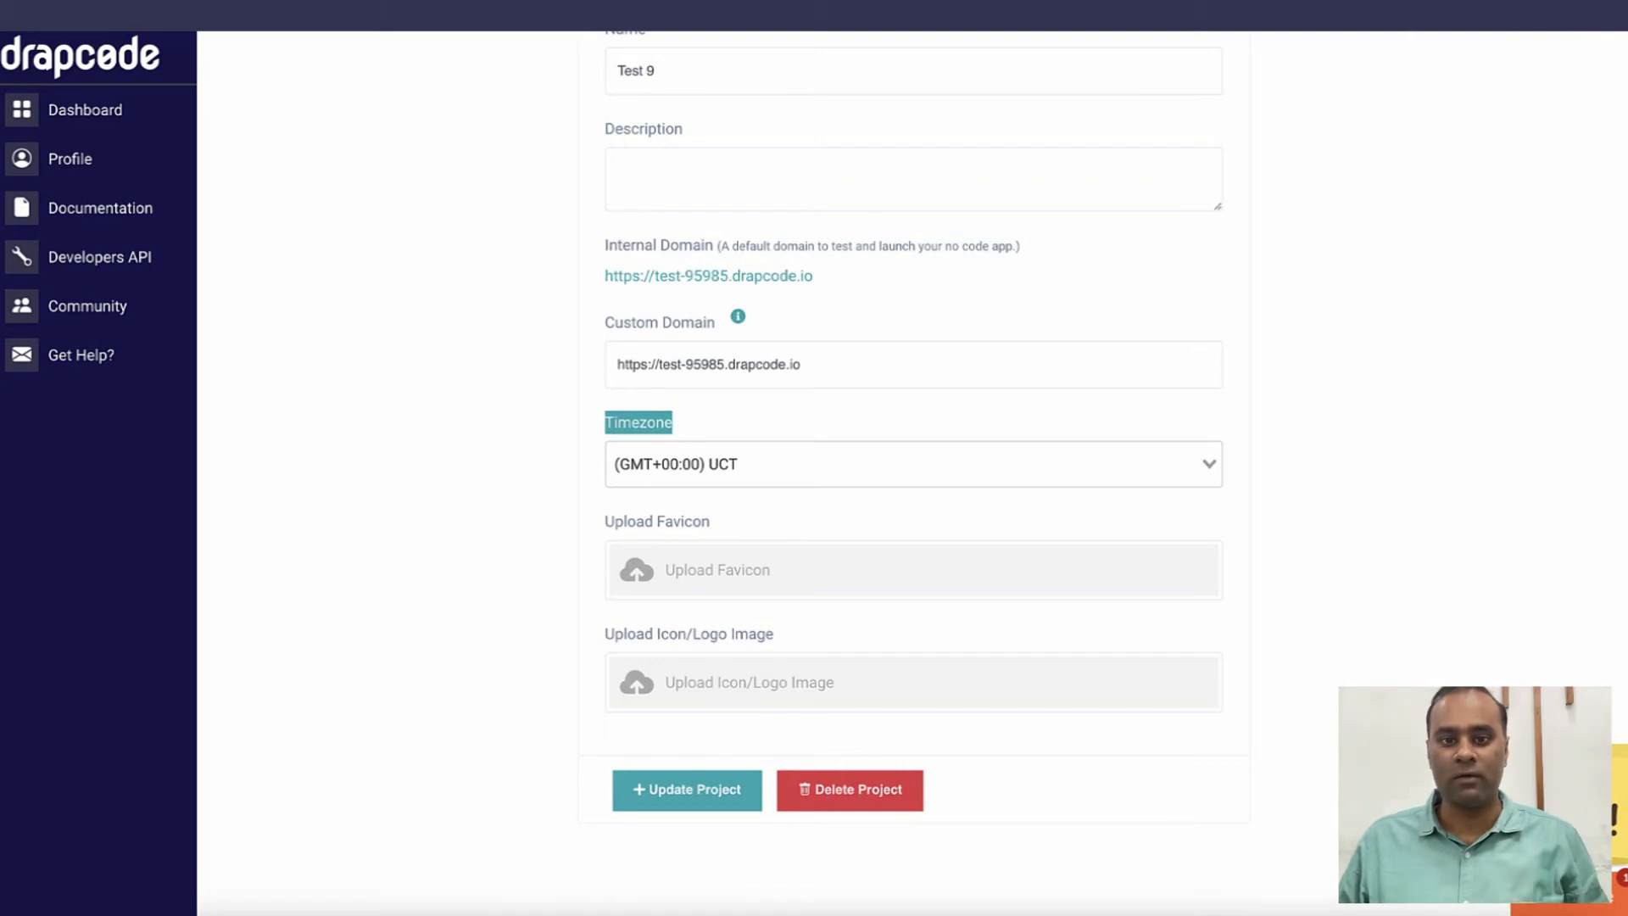
Step: Set the project's timezone to (GMT+05:30) Asia/Calcutta and save the project update
{"action": "left_click", "coordinate": [912, 464]}
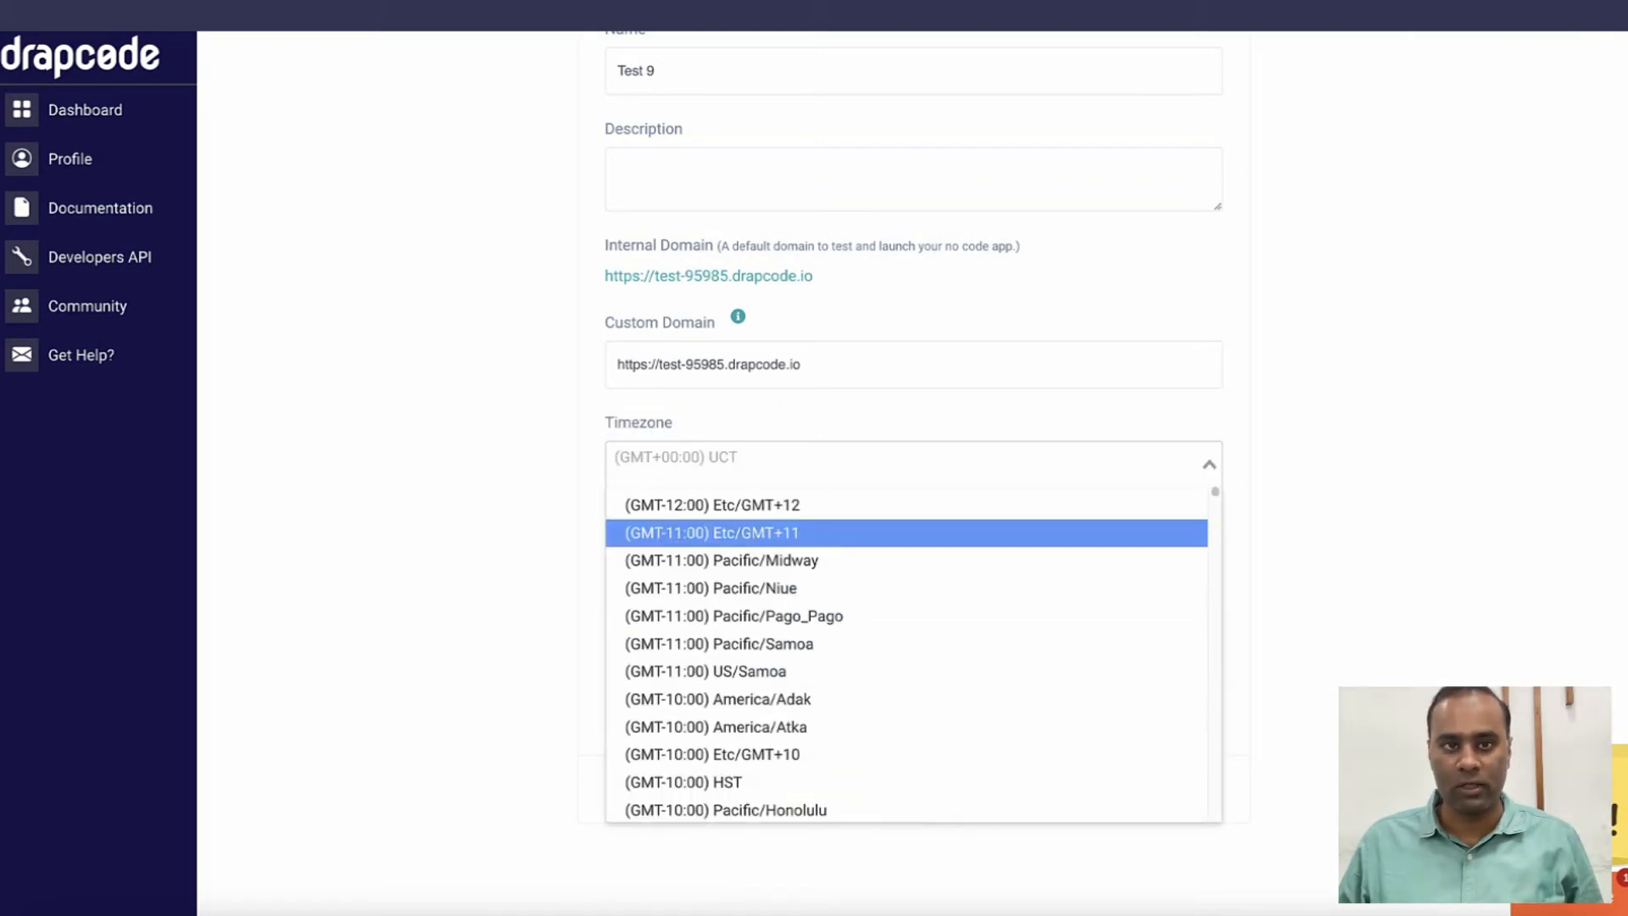
{"action": "scroll", "coordinate": [907, 653], "scroll_direction": "down", "scroll_amount": 15}
{"action": "scroll", "coordinate": [906, 555], "scroll_direction": "down", "scroll_amount": 10}
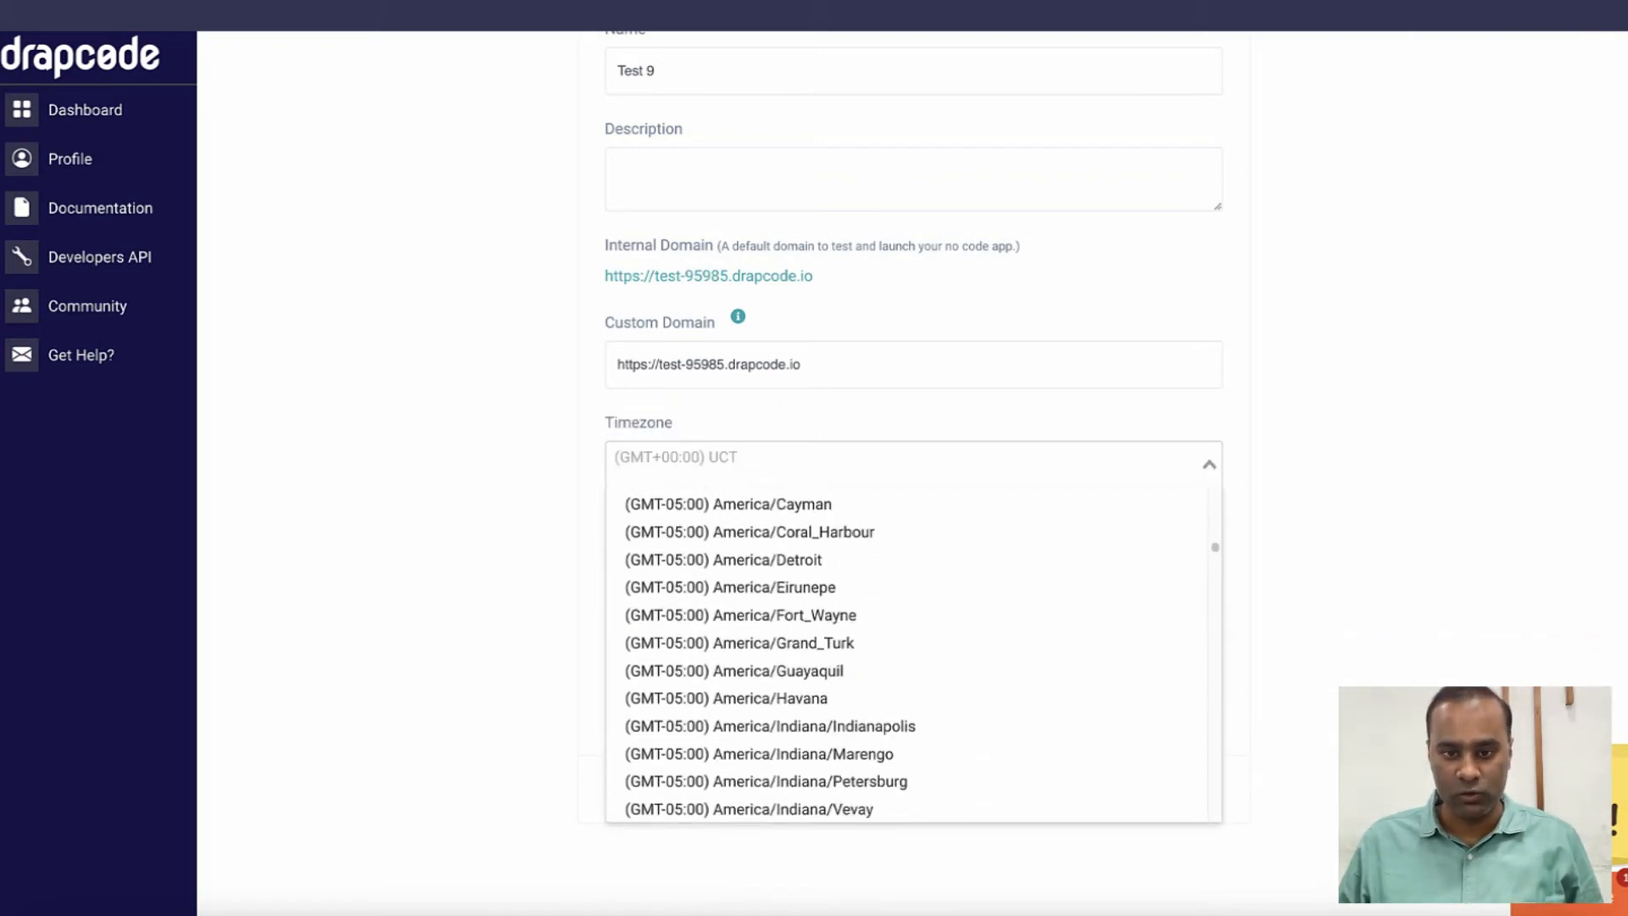
{"action": "type", "text": "A"}
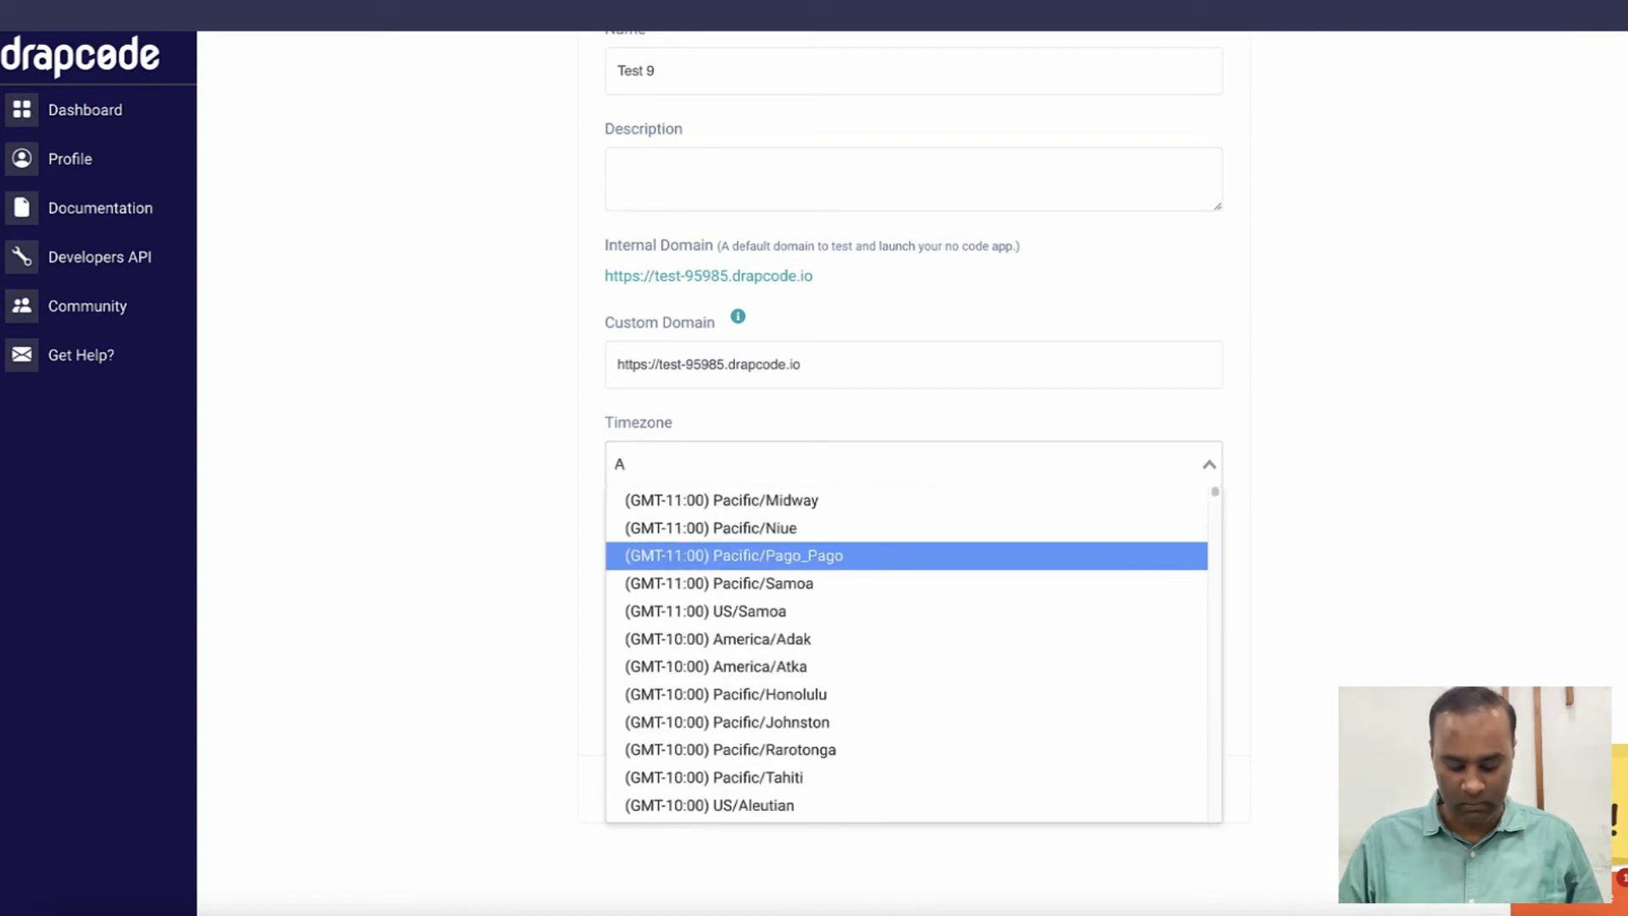
{"action": "type", "text": "sia"}
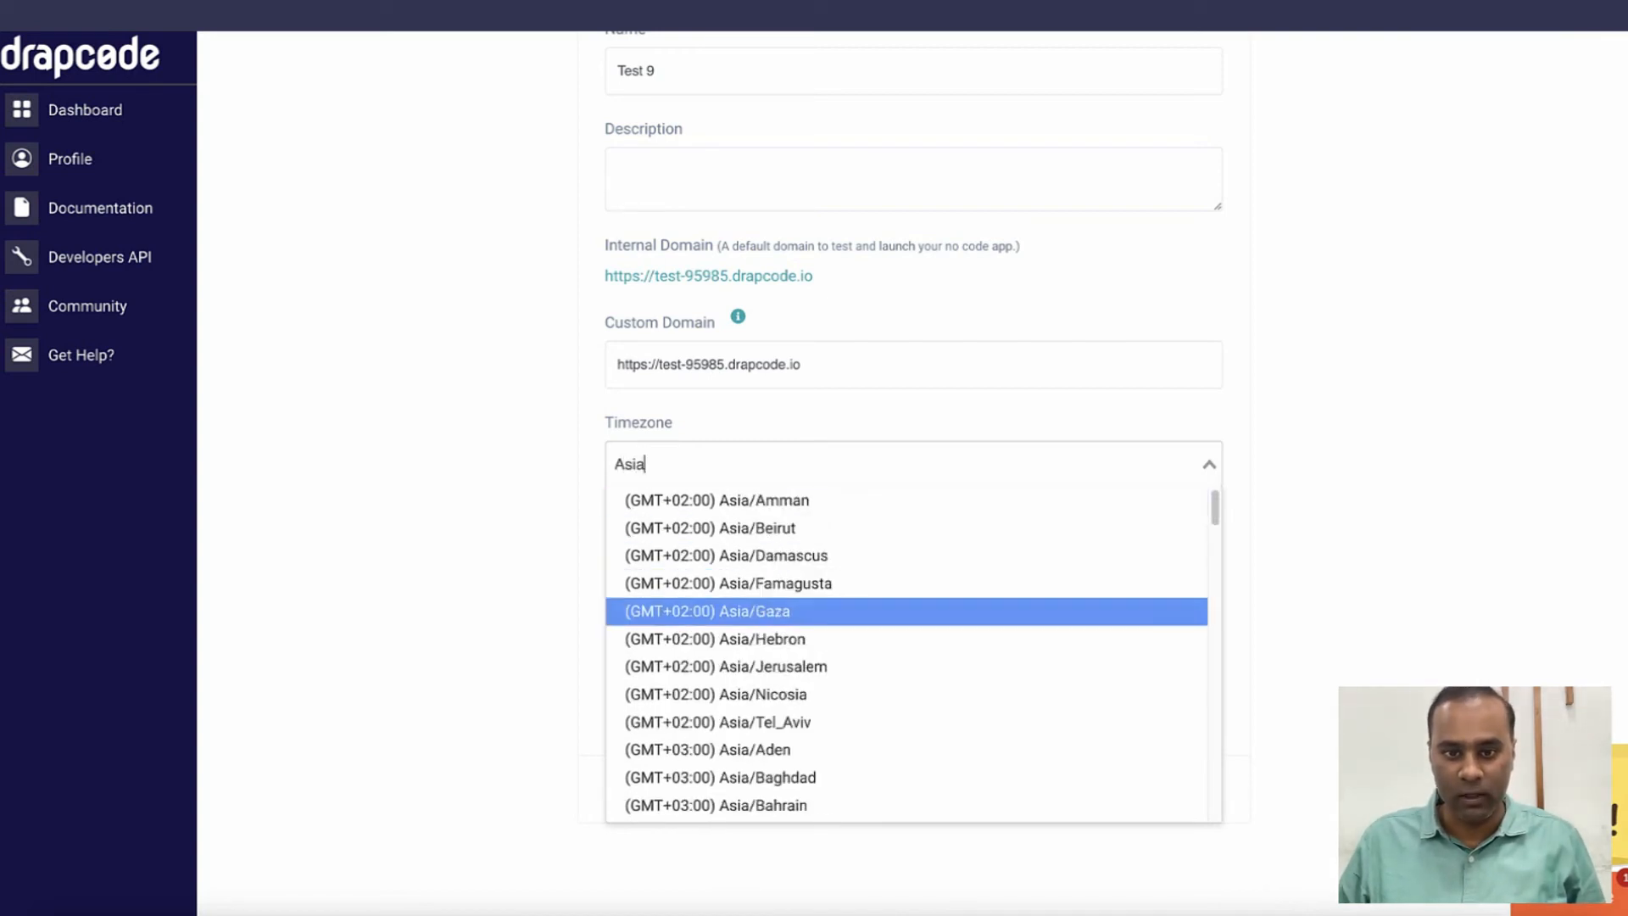
{"action": "scroll", "coordinate": [906, 653], "scroll_direction": "down", "scroll_amount": 5}
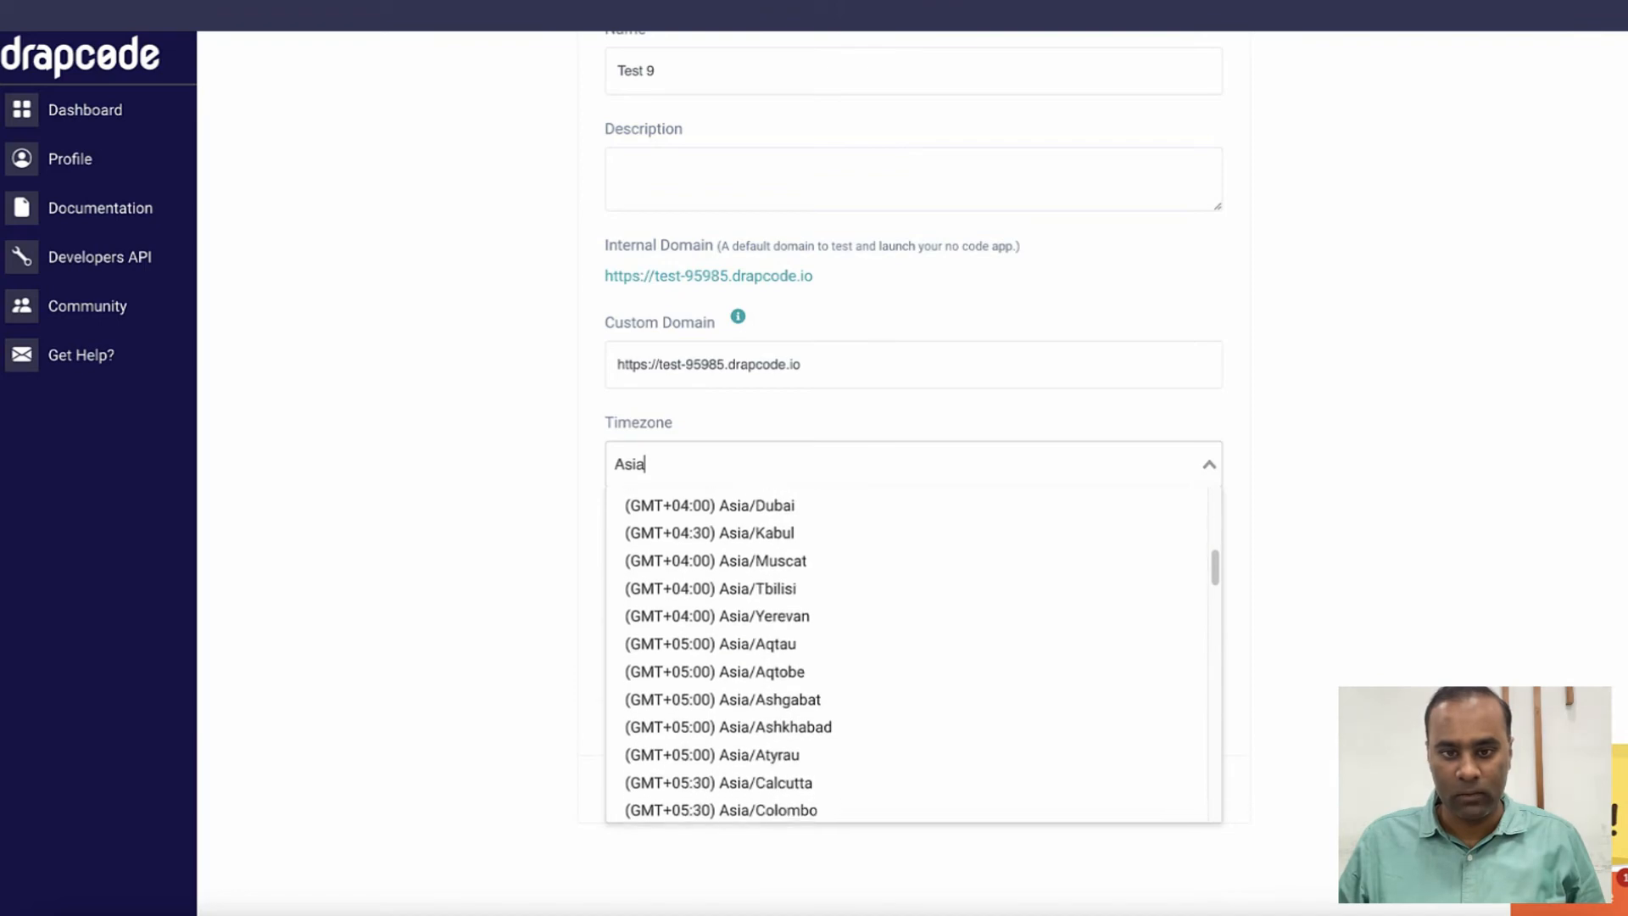
{"action": "scroll", "coordinate": [907, 726], "scroll_direction": "down", "scroll_amount": 1}
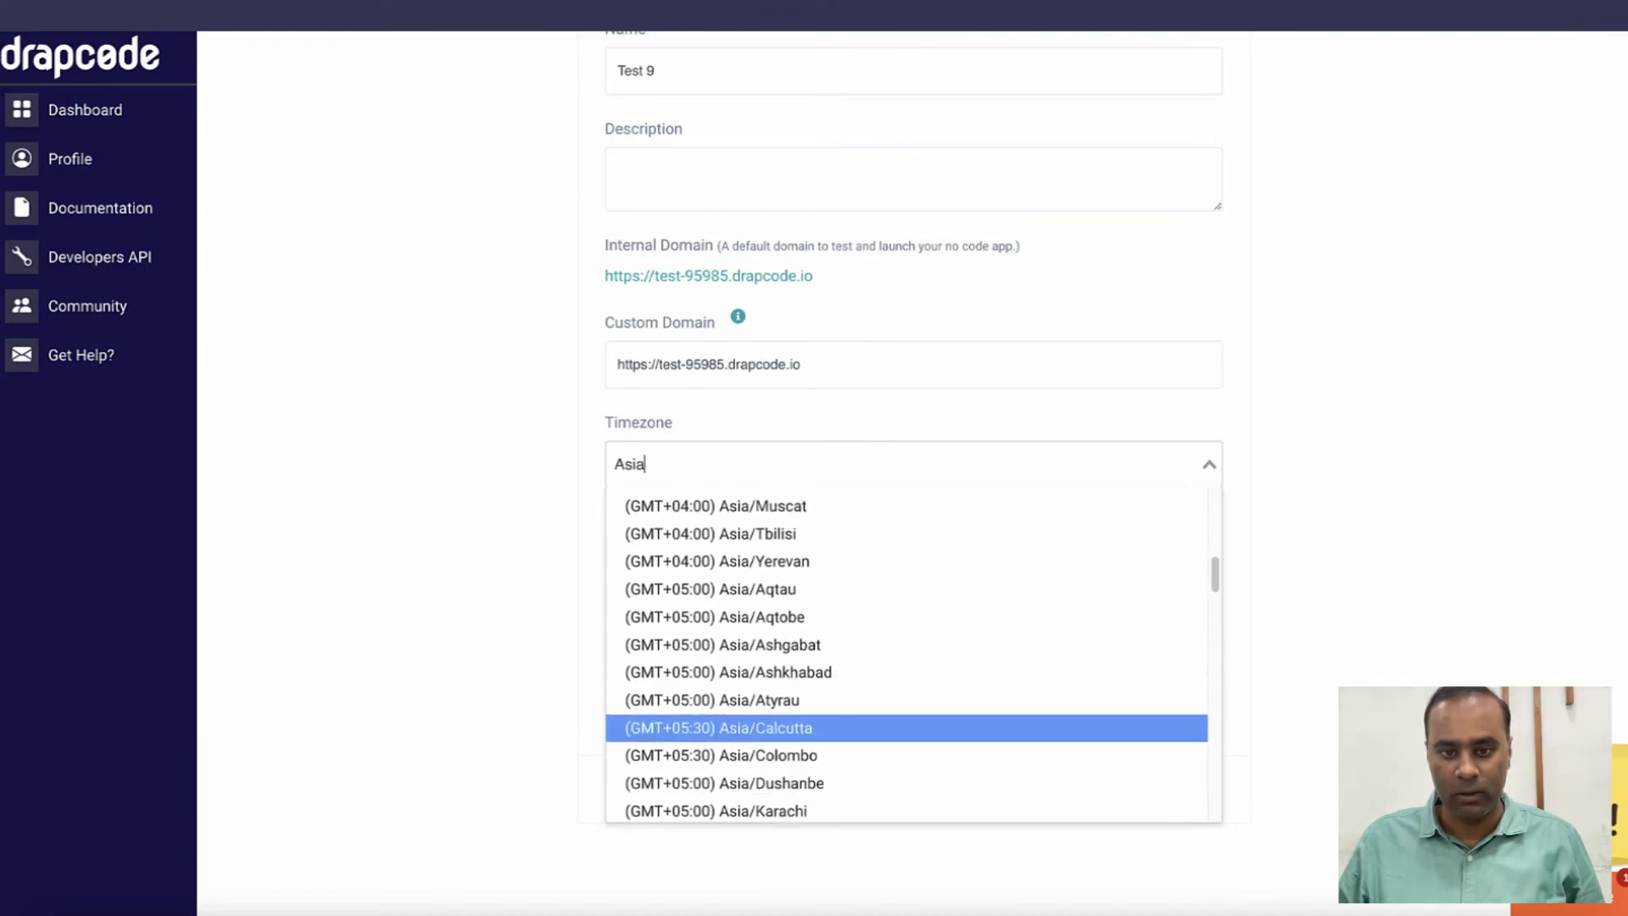
{"action": "left_click", "coordinate": [906, 727]}
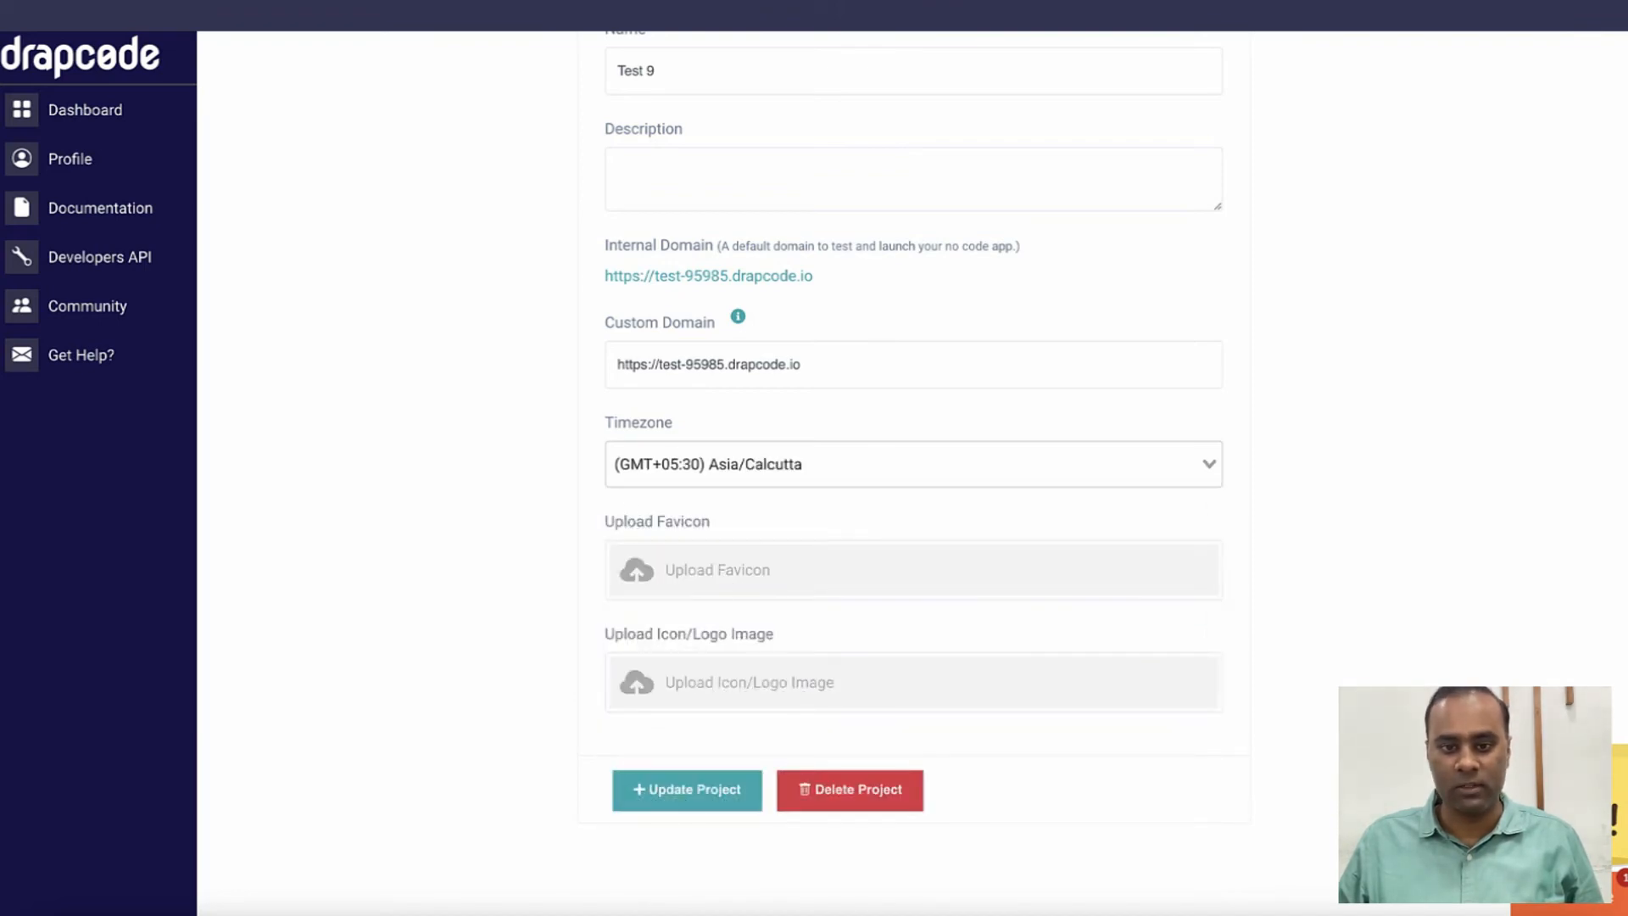
{"action": "left_click", "coordinate": [686, 790]}
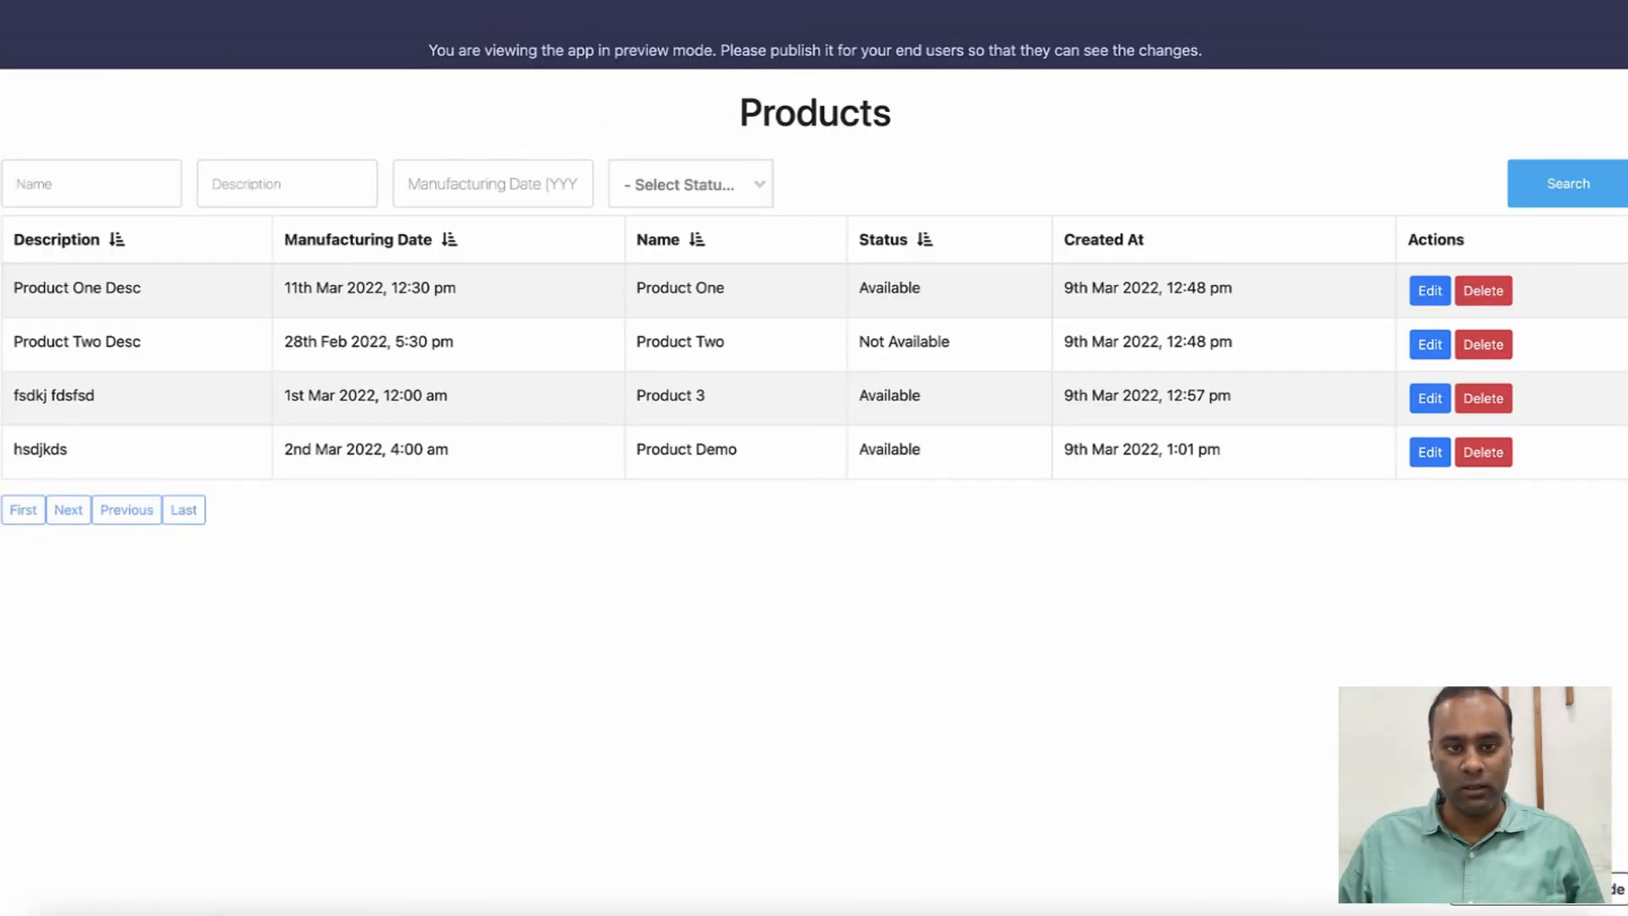
Step: Reload the Products preview and compare Product Demo's manufacturing and creation times before and after the reload
{"action": "left_click_drag", "start_coordinate": [391, 450], "coordinate": [448, 449]}
{"action": "left_click_drag", "start_coordinate": [1167, 449], "coordinate": [1221, 450]}
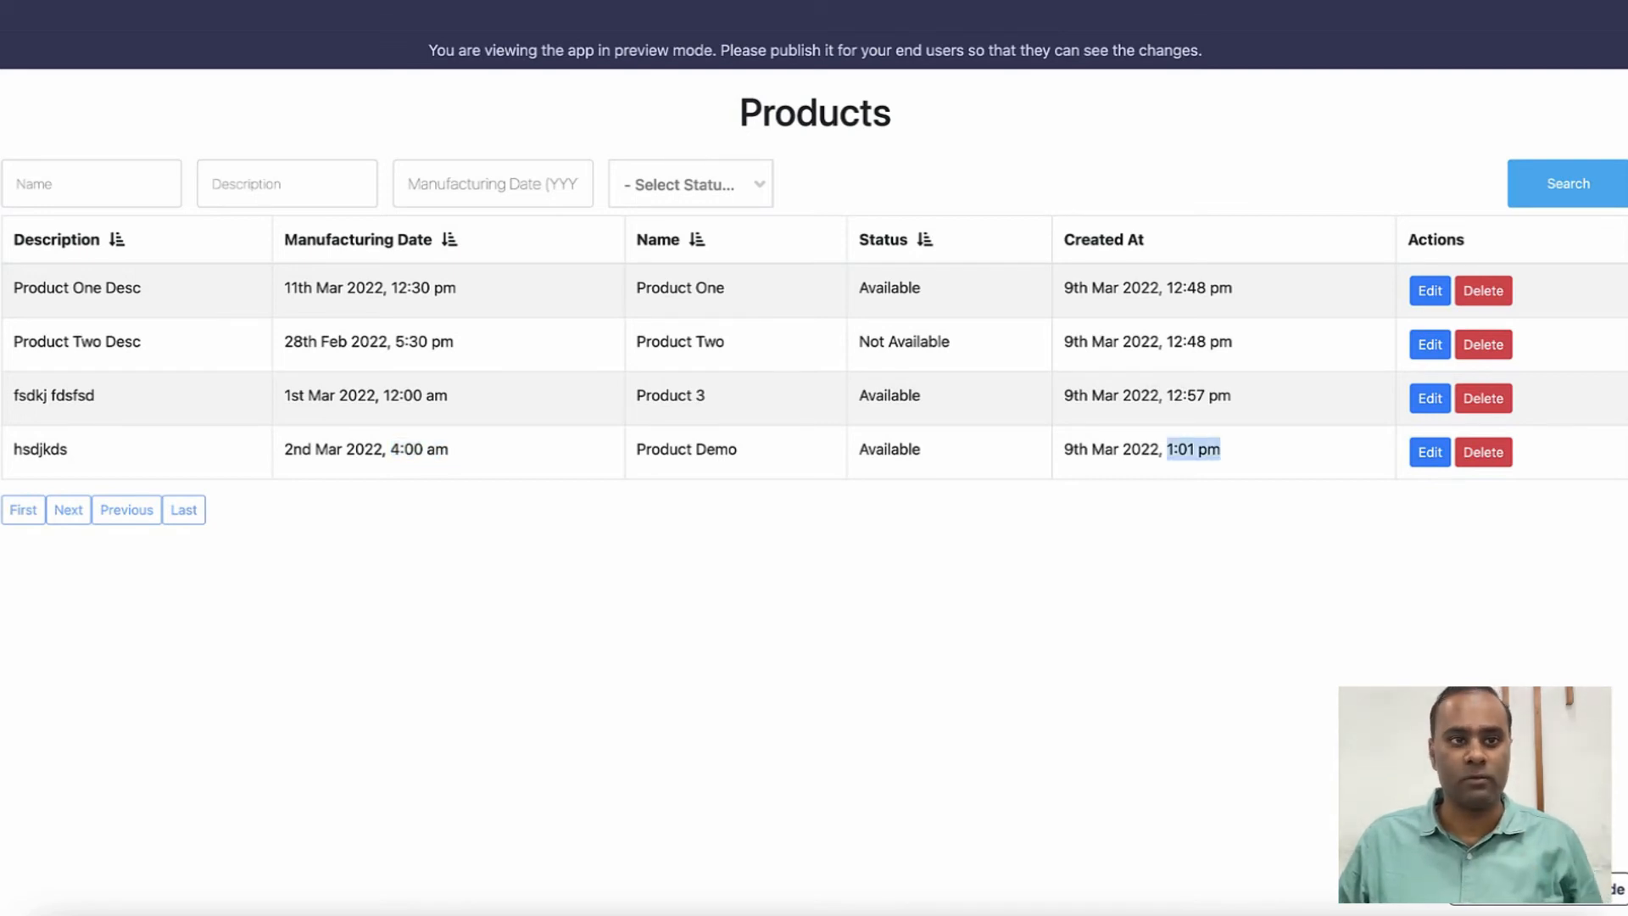
{"action": "key", "text": "super+r"}
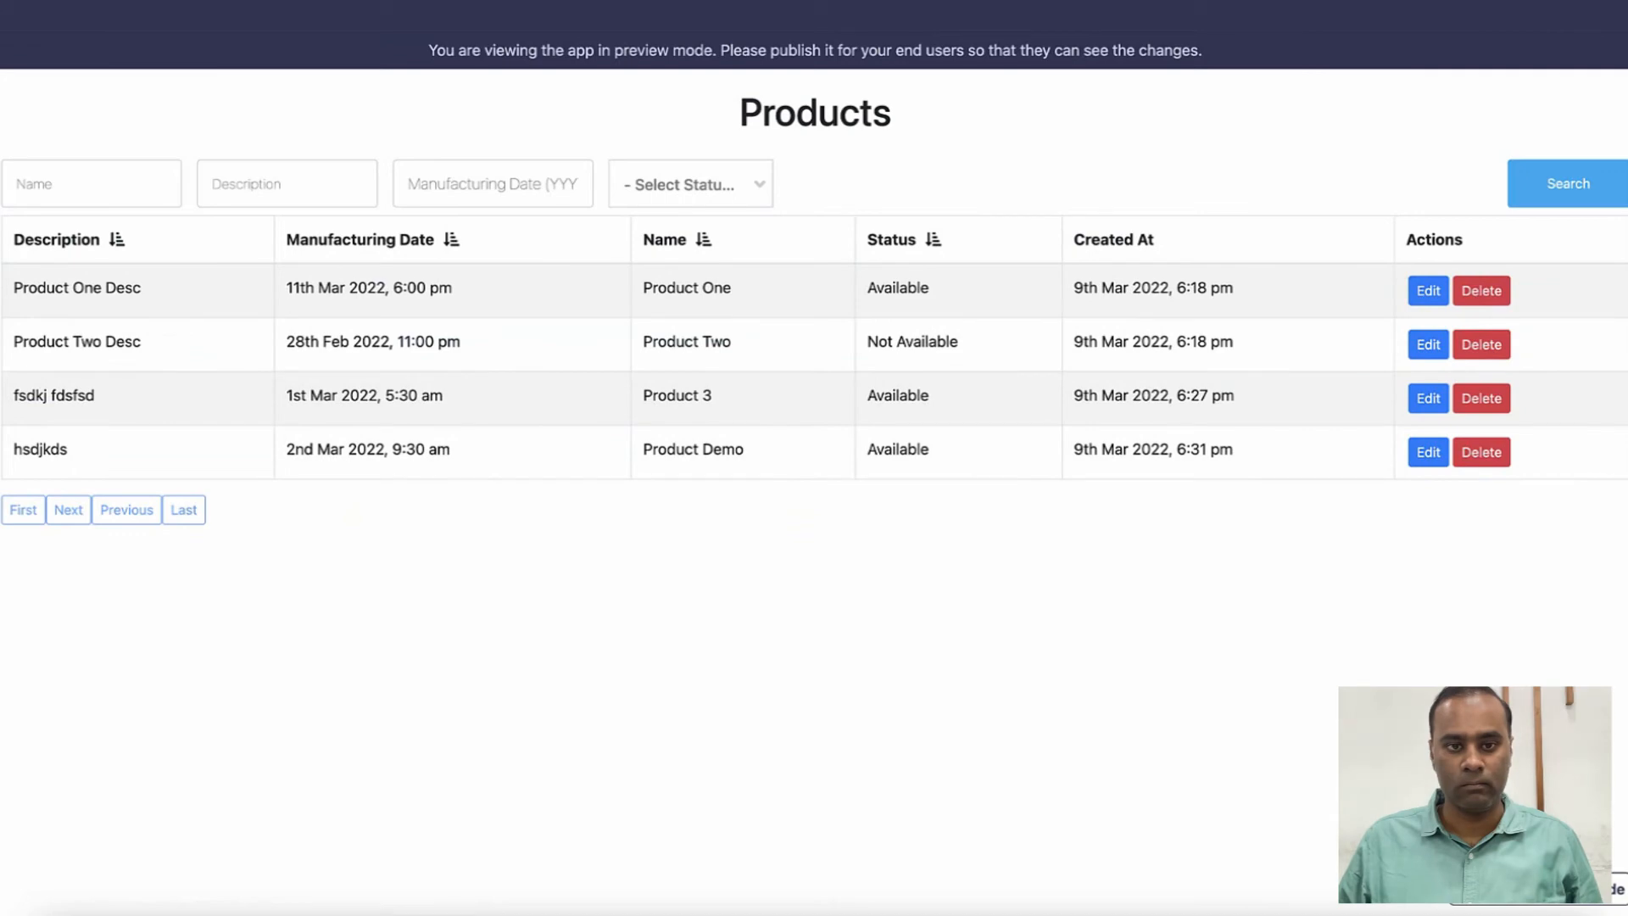
{"action": "left_click_drag", "start_coordinate": [393, 449], "coordinate": [451, 450]}
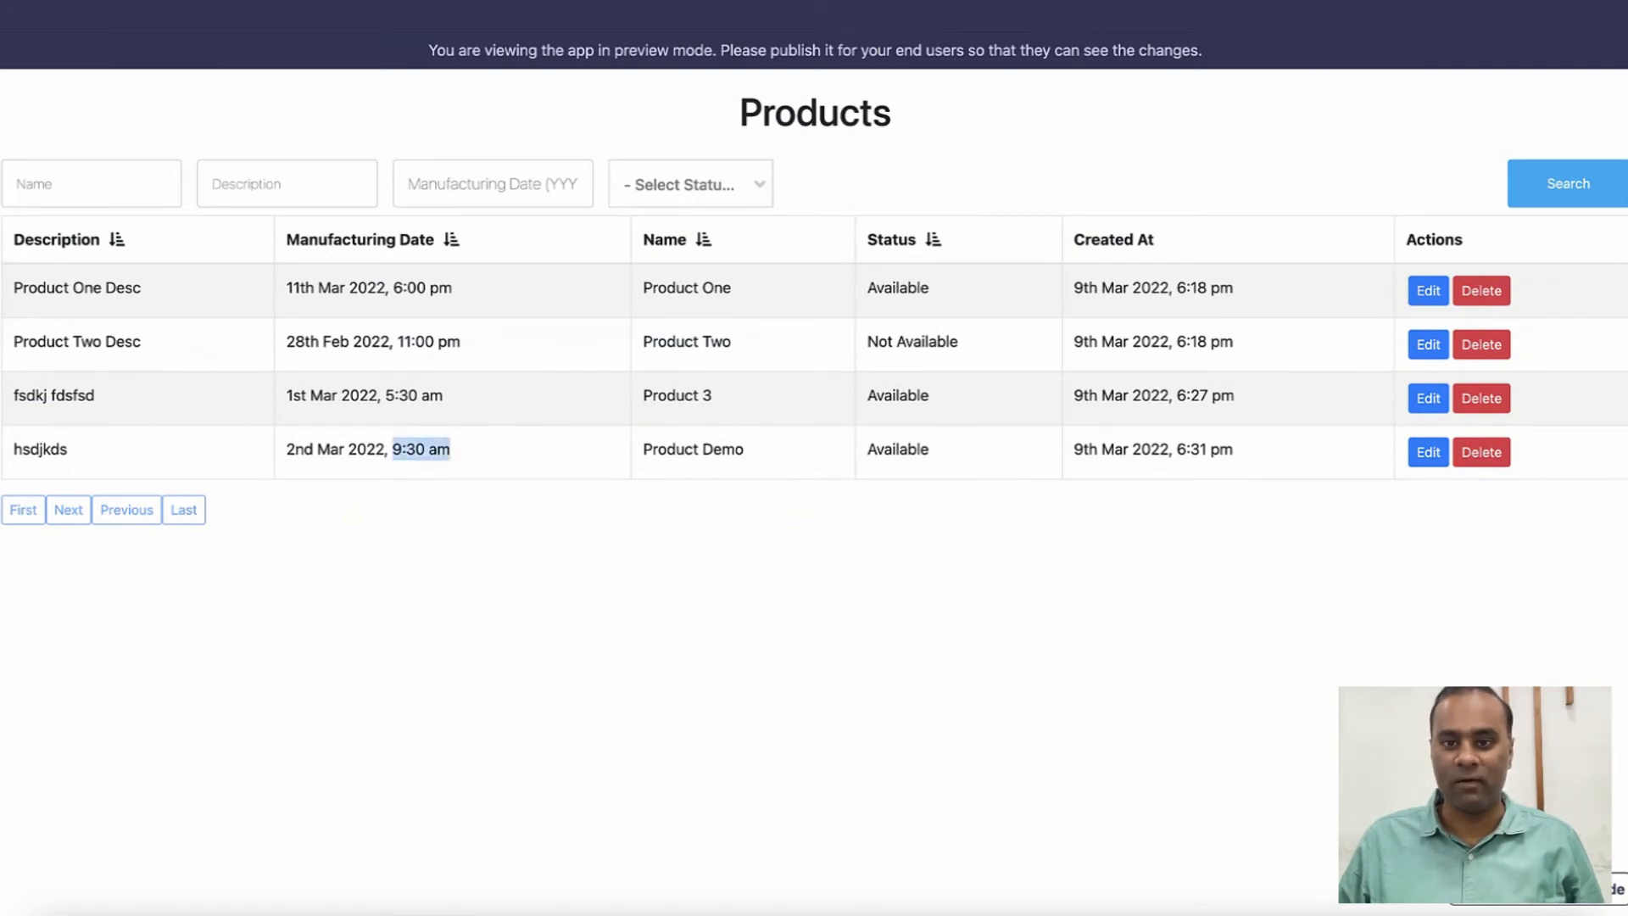
{"action": "left_click_drag", "start_coordinate": [1174, 449], "coordinate": [1233, 449]}
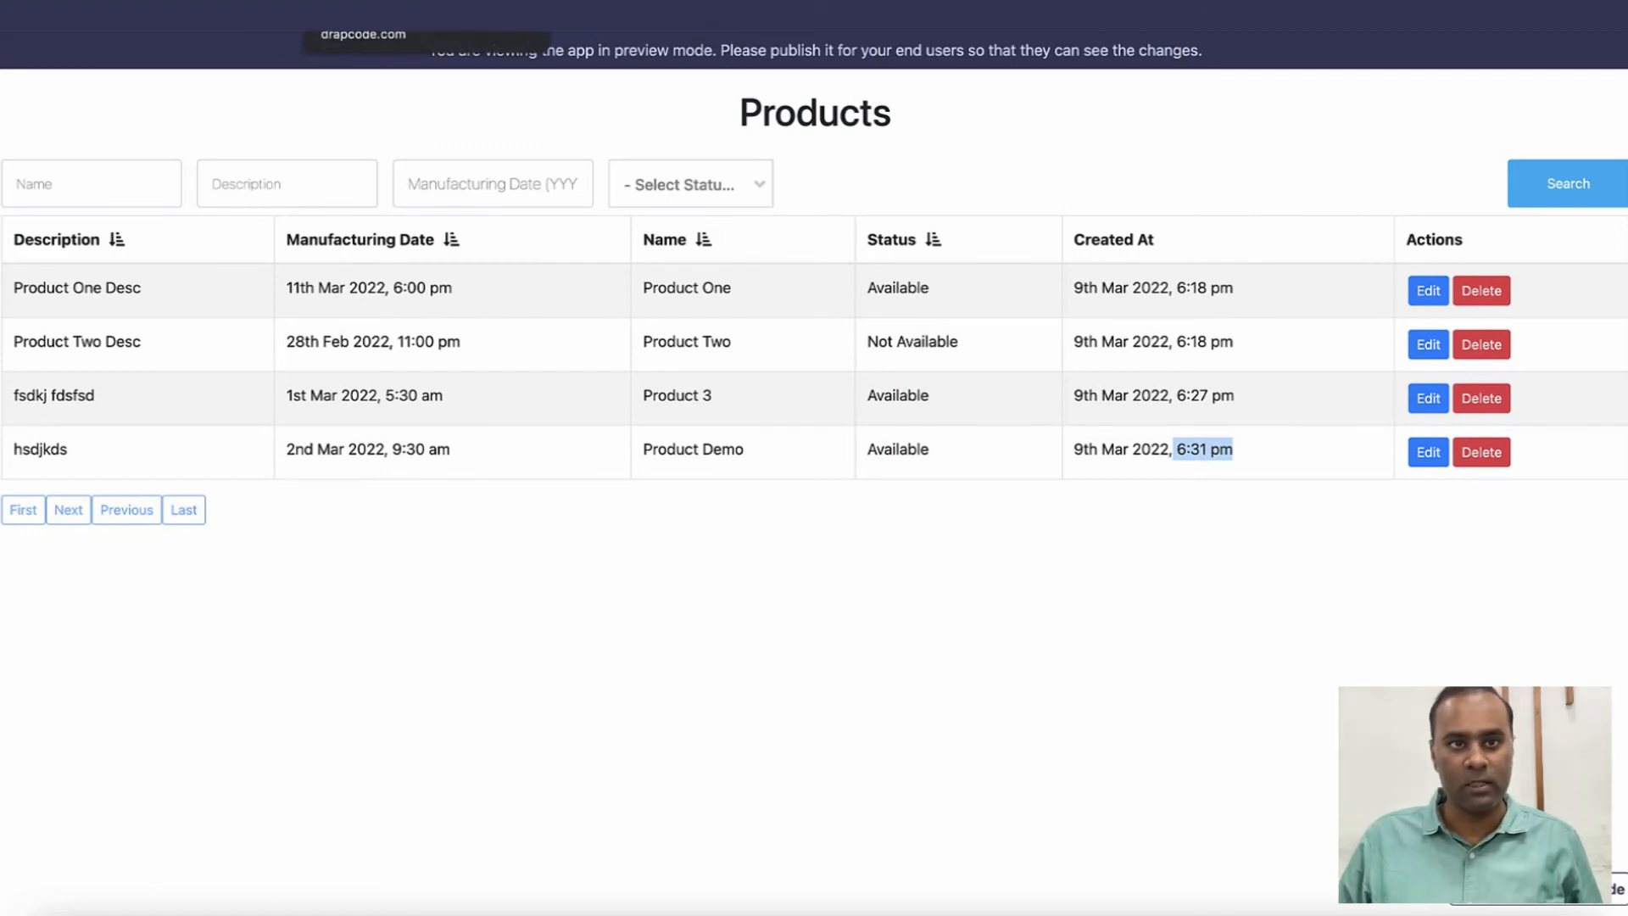
Step: Return to the page builder and open the preview of the Create Product page
{"action": "left_click", "coordinate": [293, 10]}
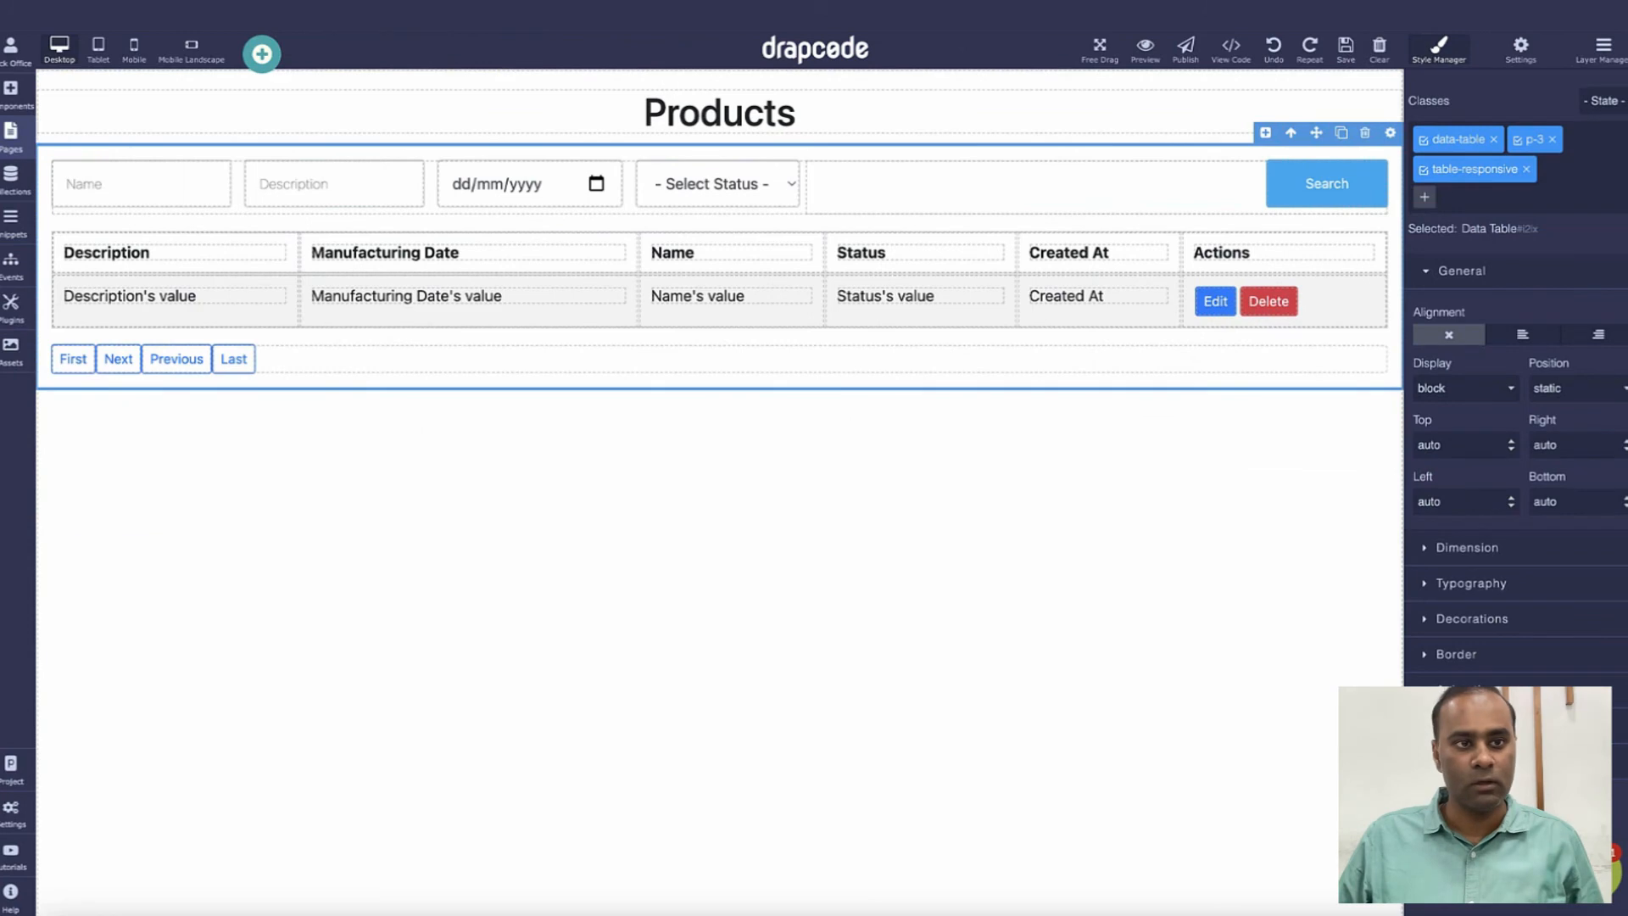
{"action": "left_click", "coordinate": [11, 136]}
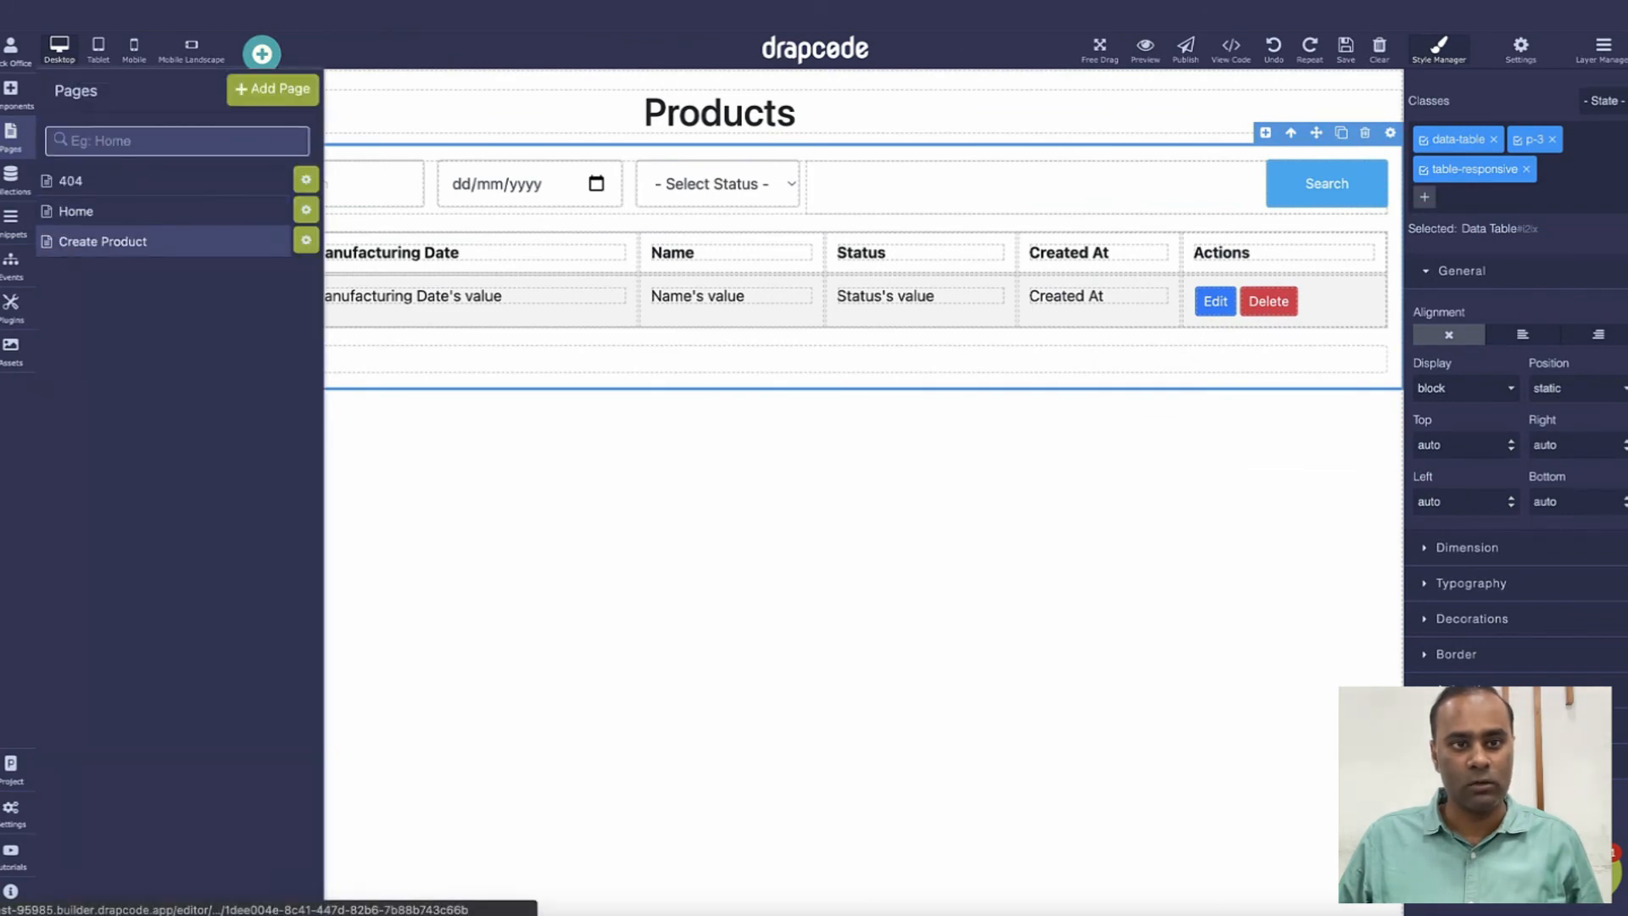
{"action": "left_click", "coordinate": [306, 241]}
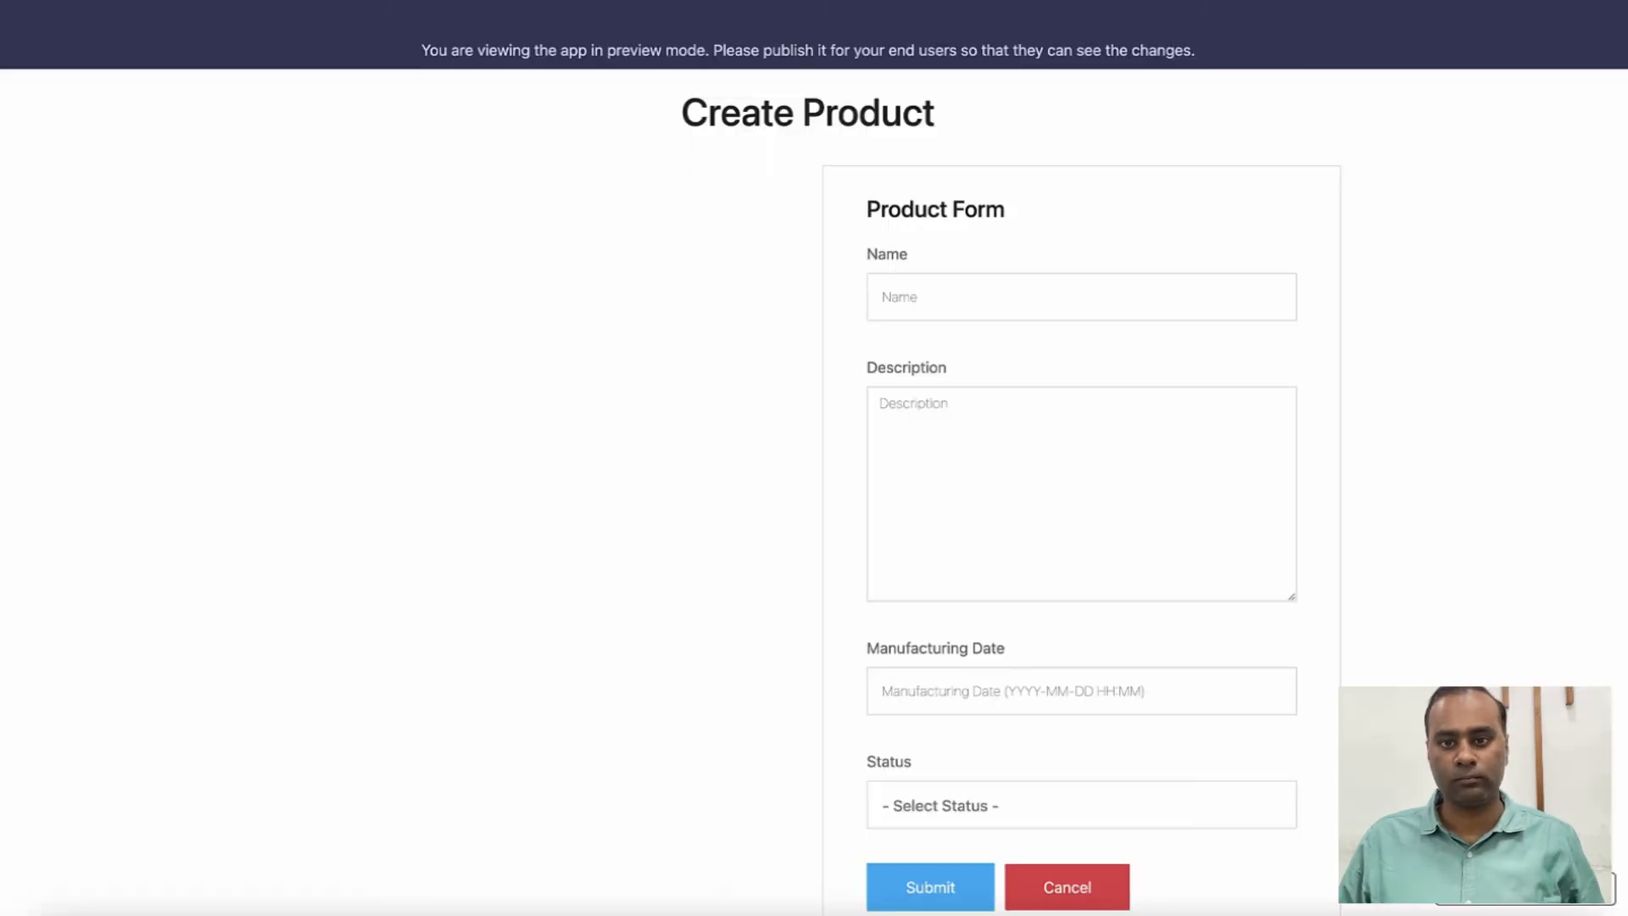
Step: Fill in the product form with the name "Product 5" and the description "fhdjkshfgkds"
{"action": "left_click", "coordinate": [1081, 297]}
{"action": "type", "text": "Product 5"}
{"action": "key", "text": "Tab"}
{"action": "type", "text": "fhdjkshfgkds"}
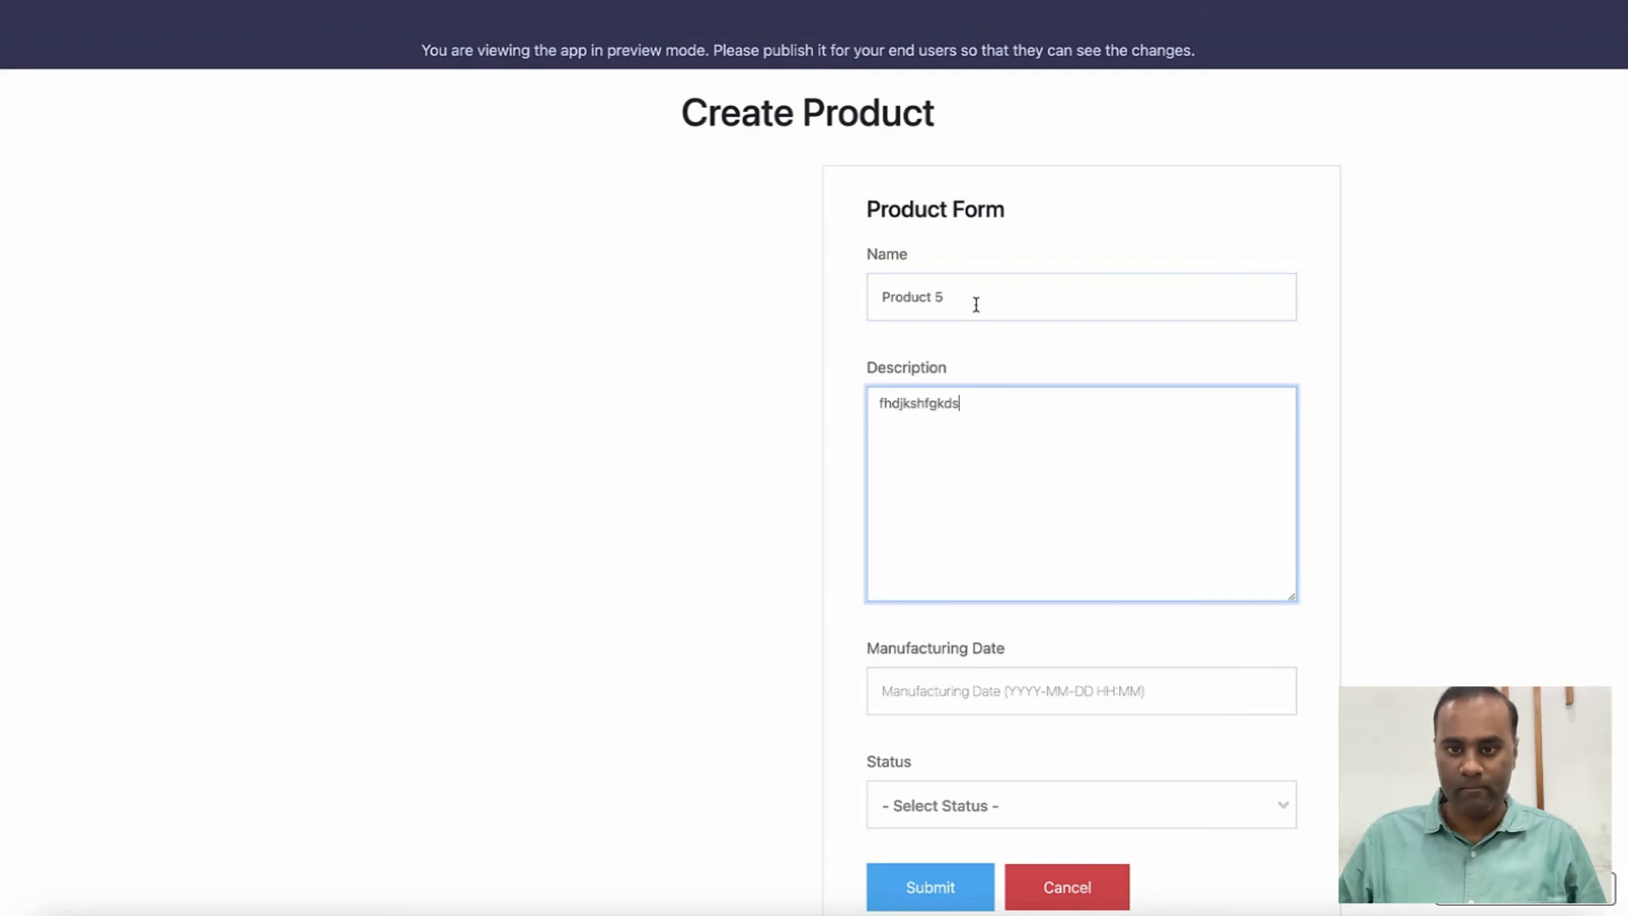
Step: Set the product's manufacturing date to 3 March 2022 at 14:00
{"action": "scroll", "coordinate": [974, 303], "scroll_direction": "down", "scroll_amount": 1}
{"action": "left_click", "coordinate": [950, 640]}
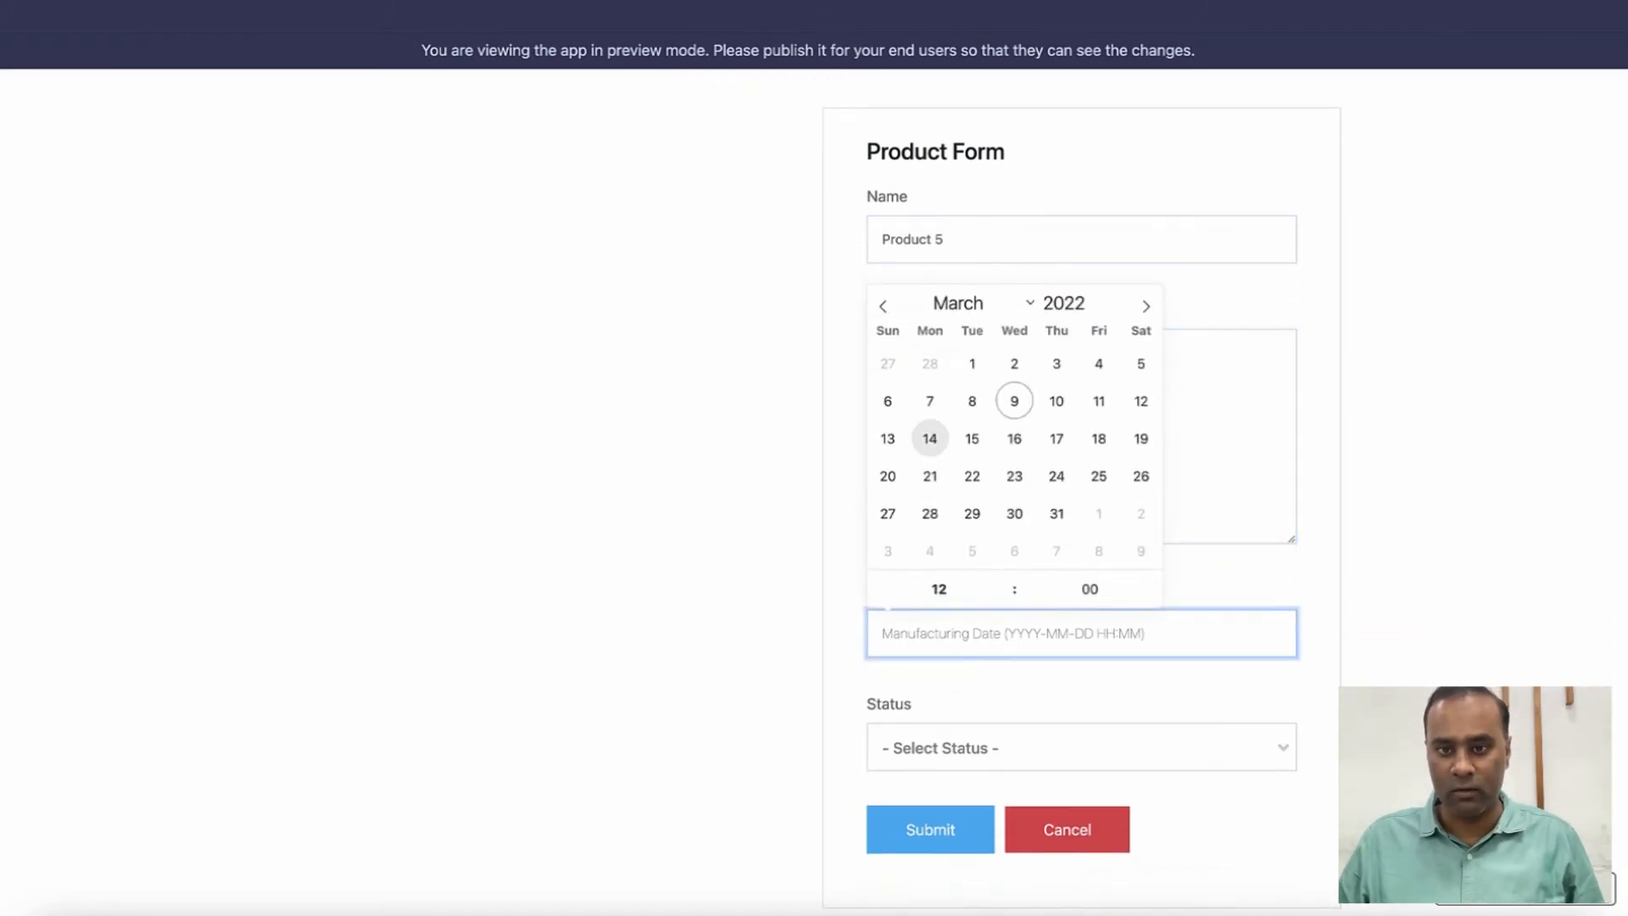
{"action": "left_click", "coordinate": [1056, 363]}
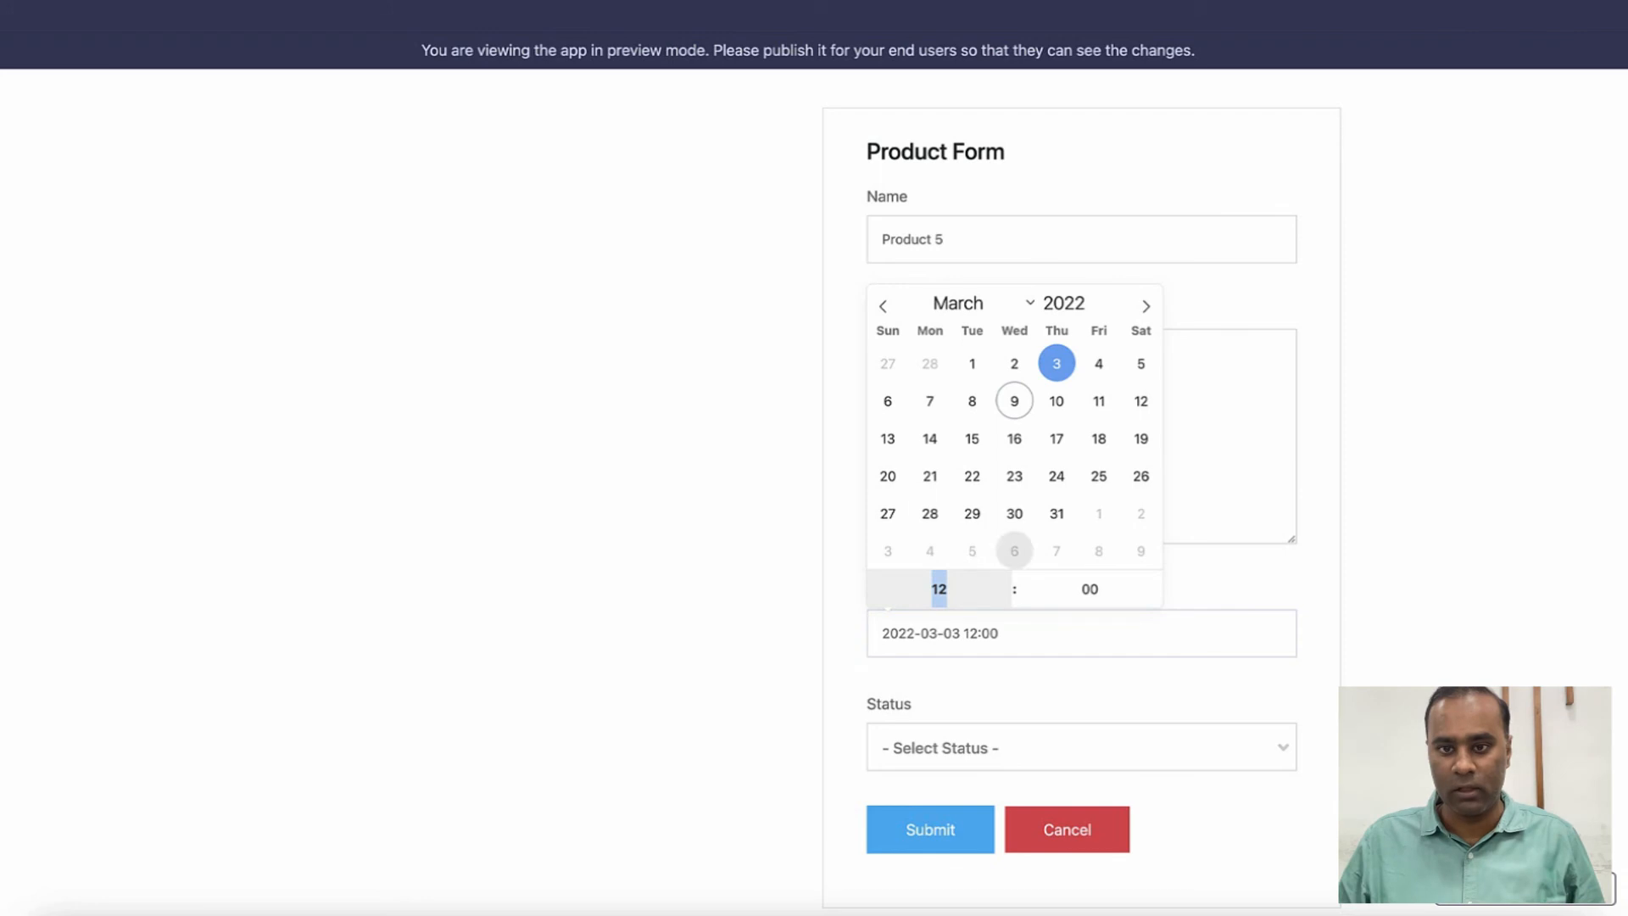
{"action": "key", "text": "BackSpace"}
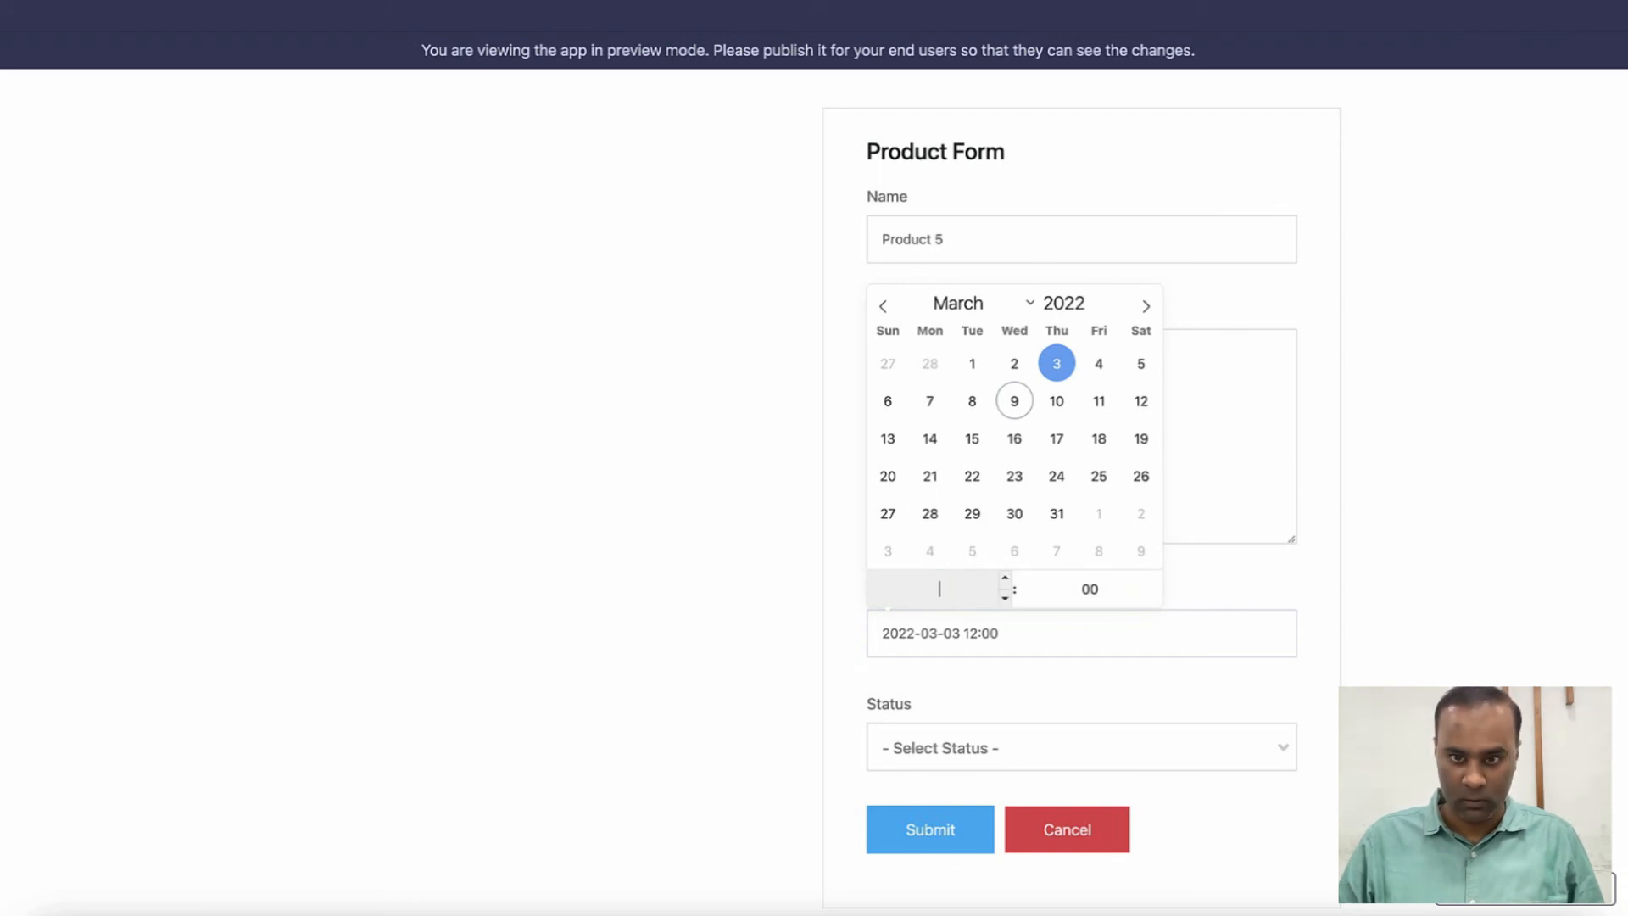
{"action": "type", "text": "14"}
{"action": "key", "text": "Tab"}
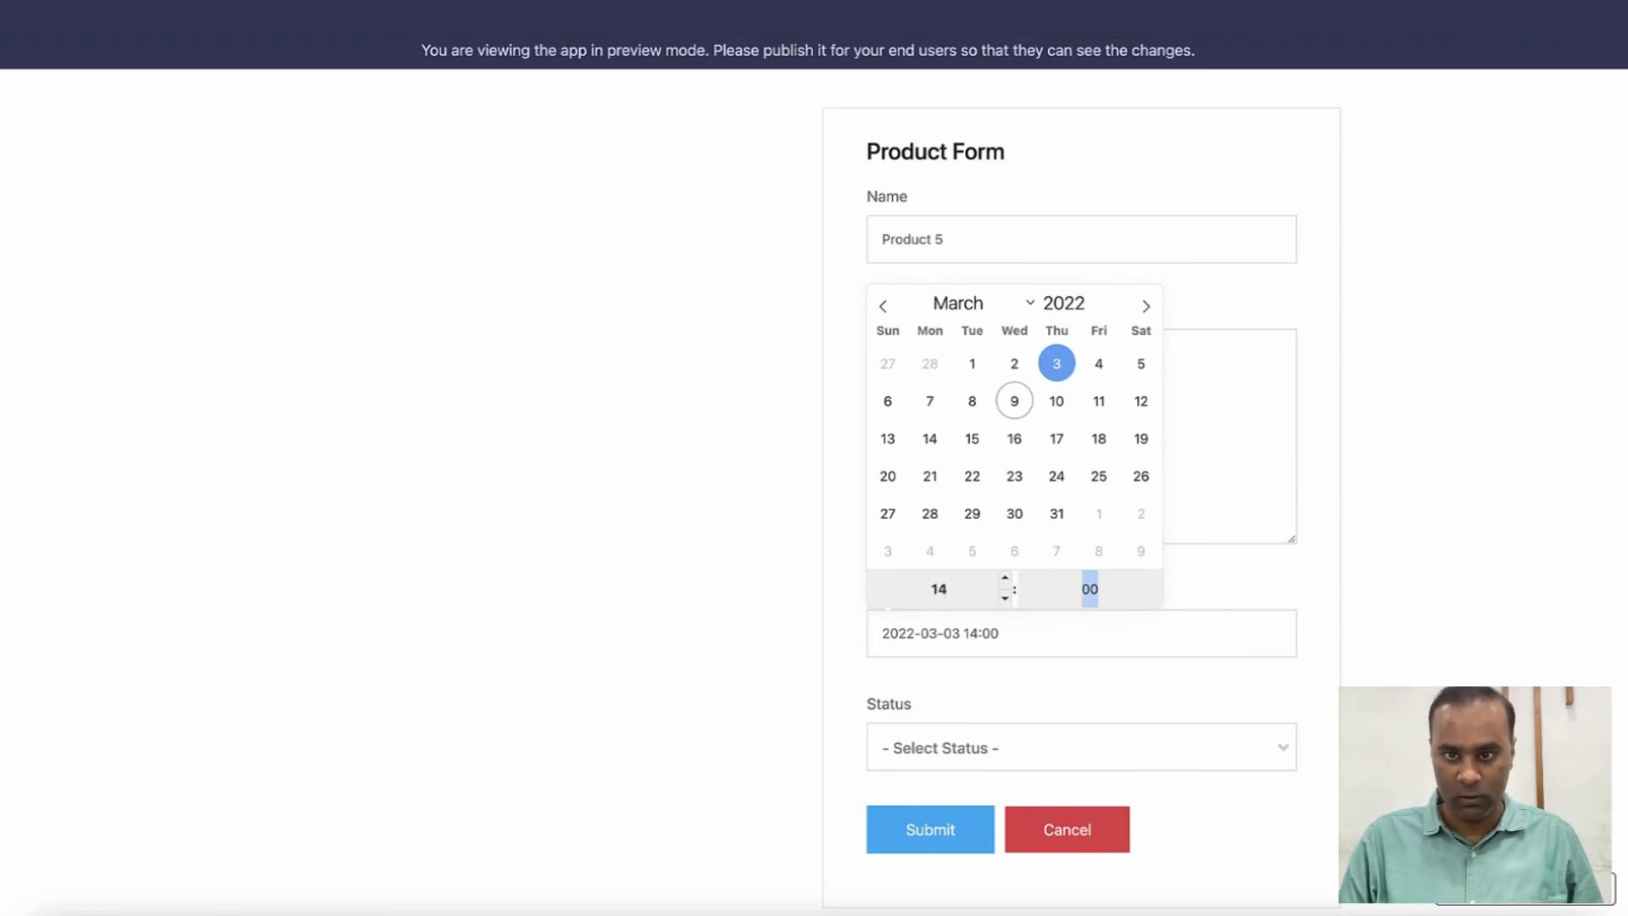
{"action": "type", "text": "00"}
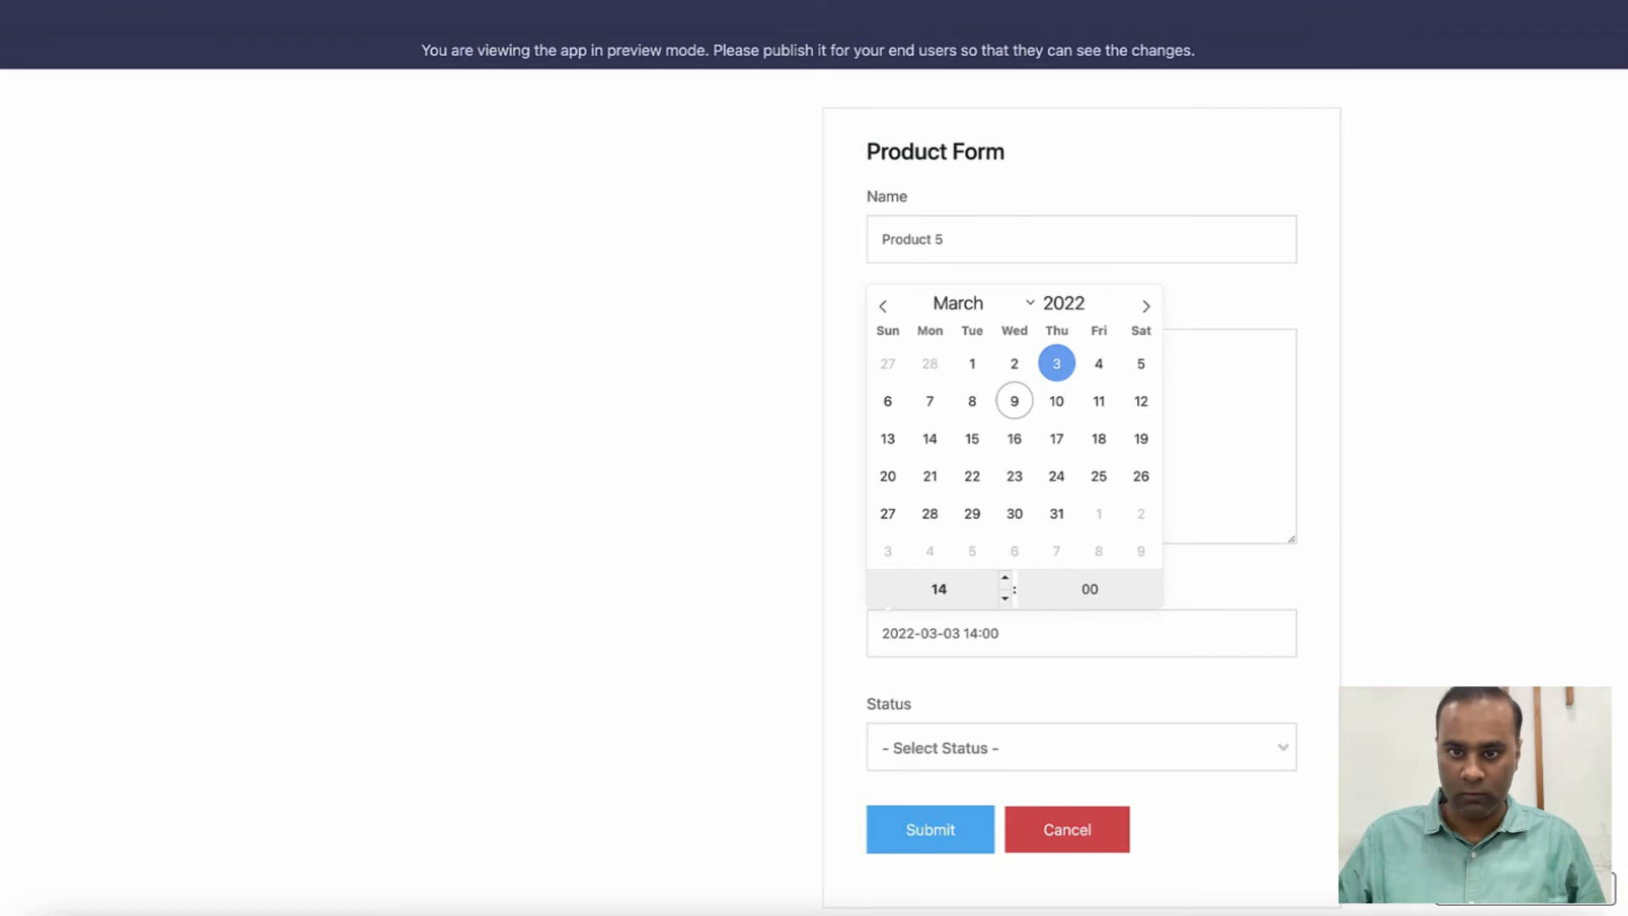
Step: Set the product's status to Not Available and submit the form
{"action": "key", "text": "Tab"}
{"action": "key", "text": "Tab"}
{"action": "key", "text": "space"}
{"action": "key", "text": "Down"}
{"action": "key", "text": "Down"}
{"action": "key", "text": "Return"}
{"action": "key", "text": "Tab"}
{"action": "key", "text": "Return"}
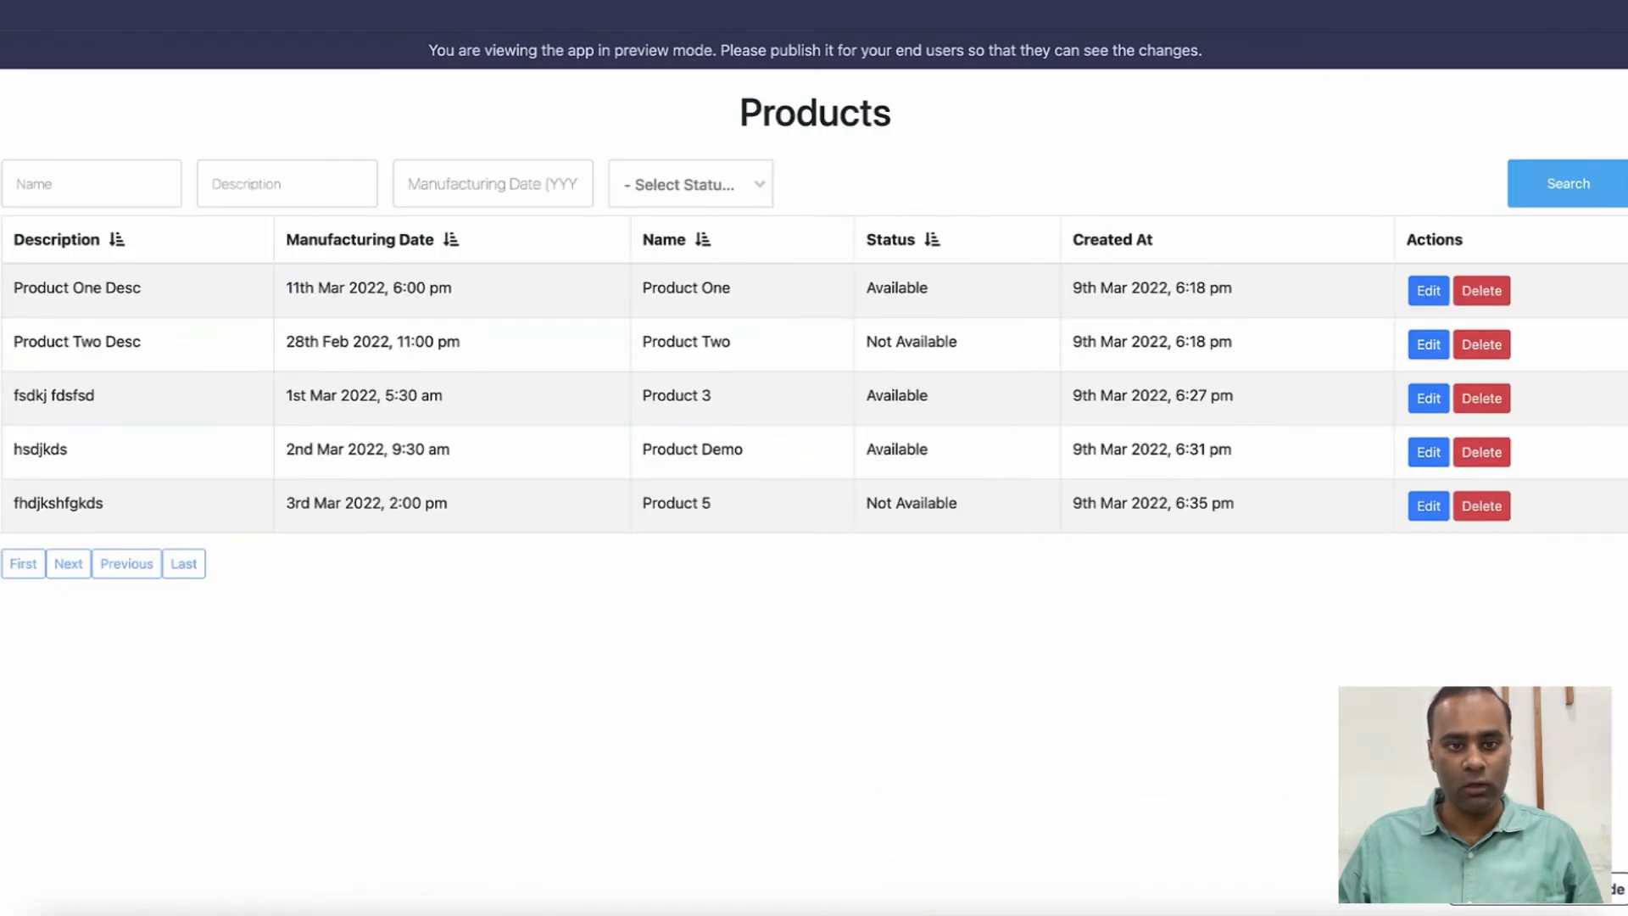
Step: Check the manufacturing date and creation time of Product 5 in the Products table
{"action": "left_click_drag", "start_coordinate": [641, 503], "coordinate": [712, 504]}
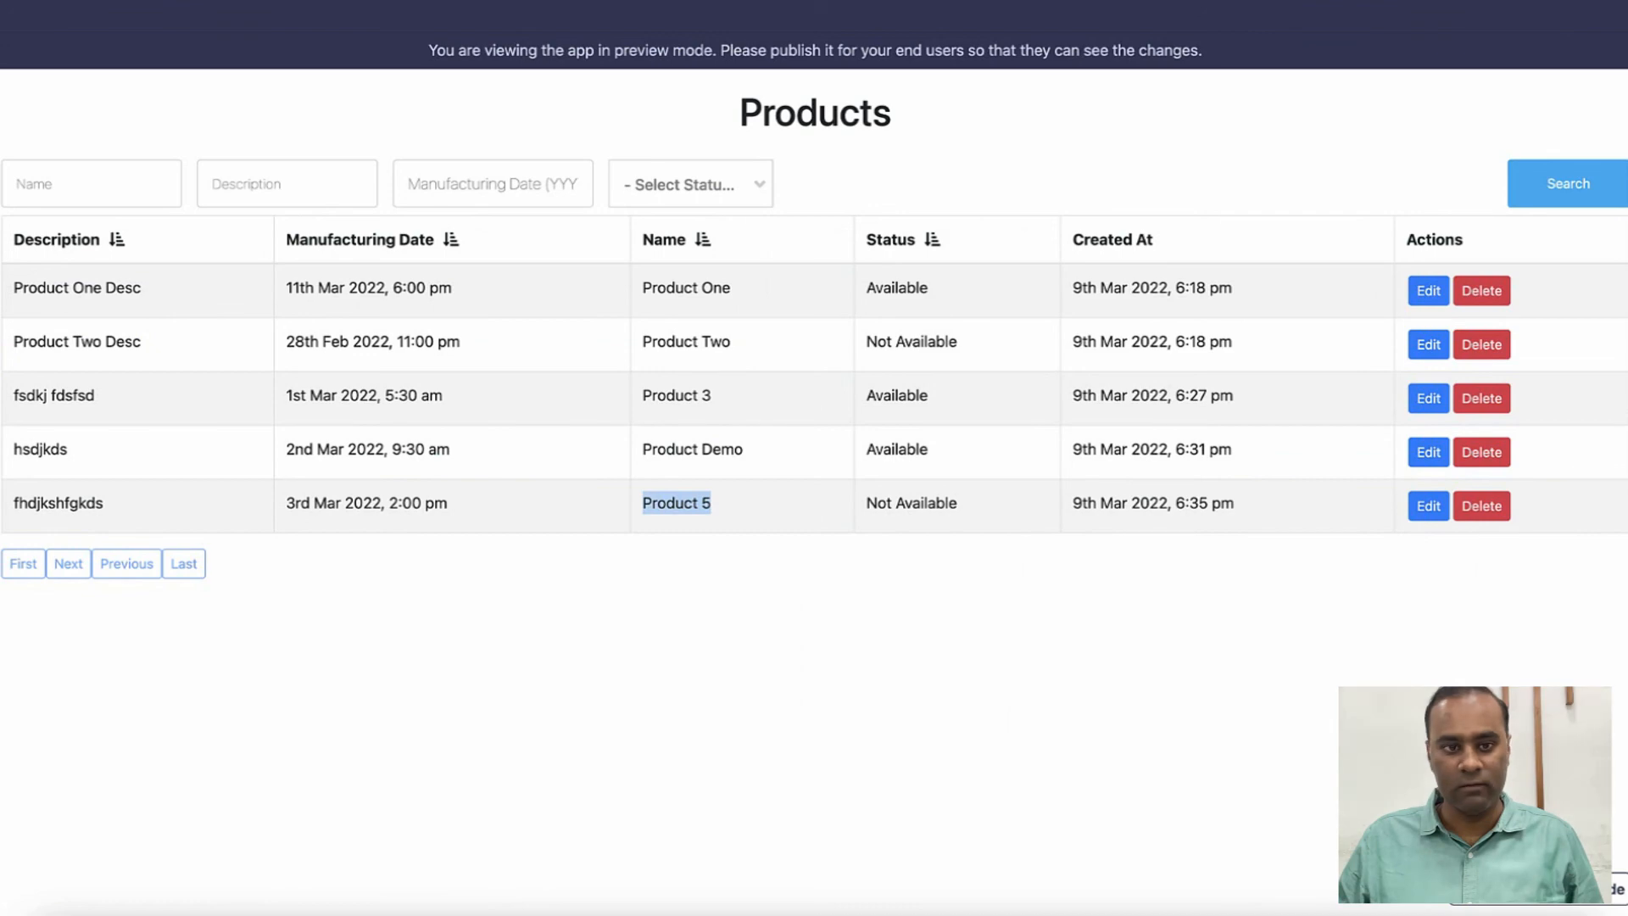
{"action": "left_click_drag", "start_coordinate": [450, 504], "coordinate": [389, 503]}
{"action": "left_click_drag", "start_coordinate": [286, 503], "coordinate": [434, 504]}
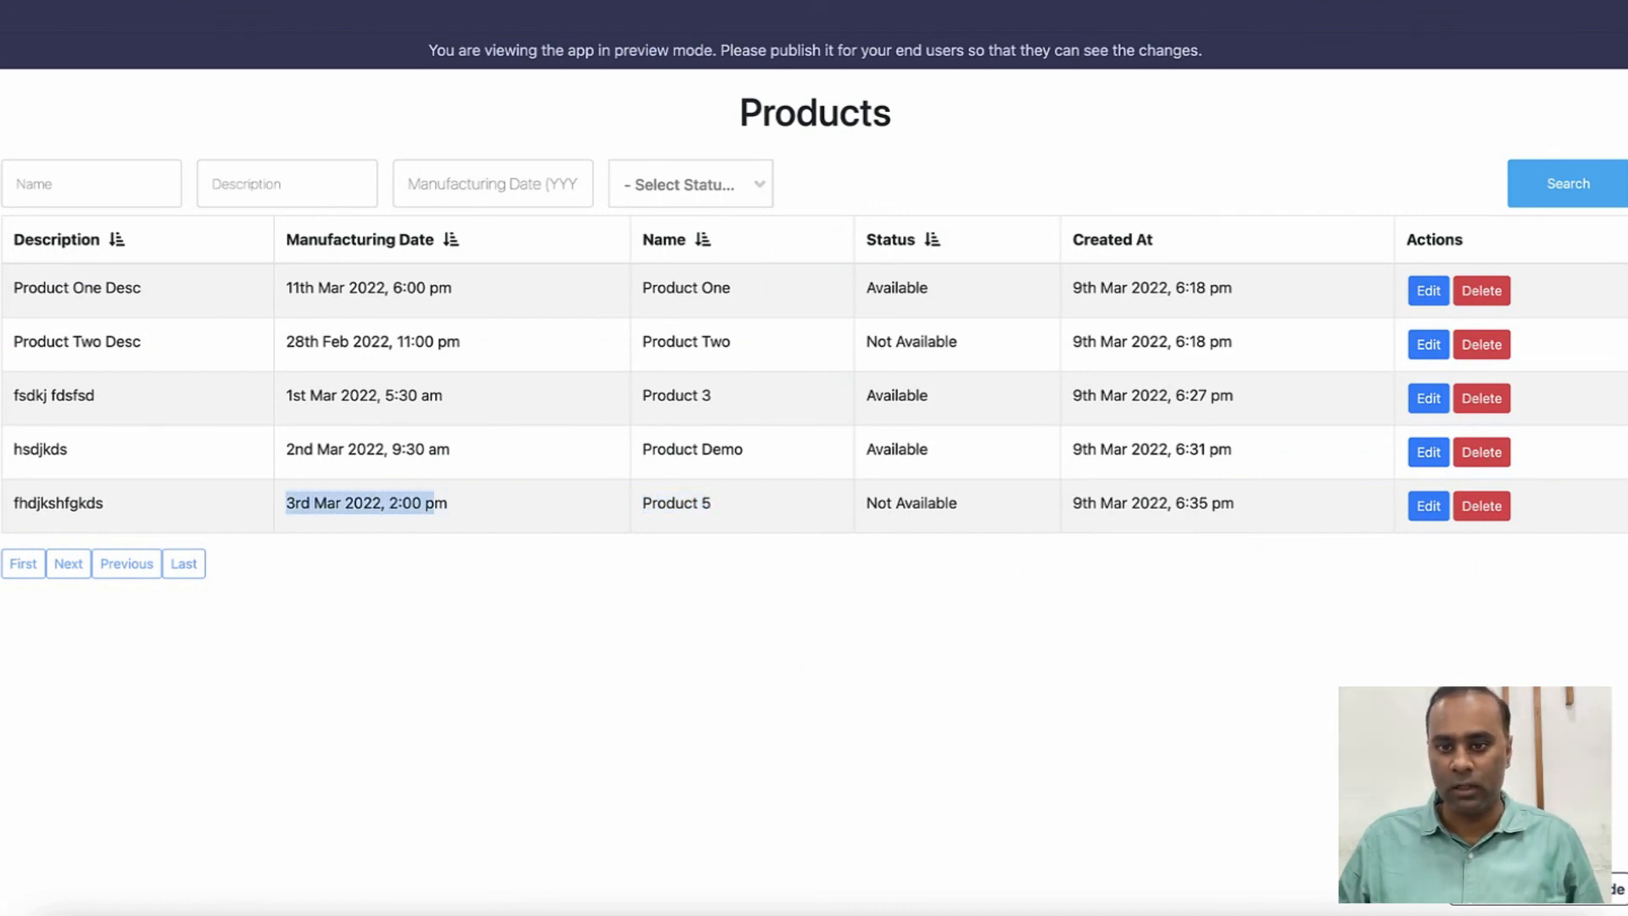
{"action": "left_click_drag", "start_coordinate": [1073, 504], "coordinate": [1233, 503]}
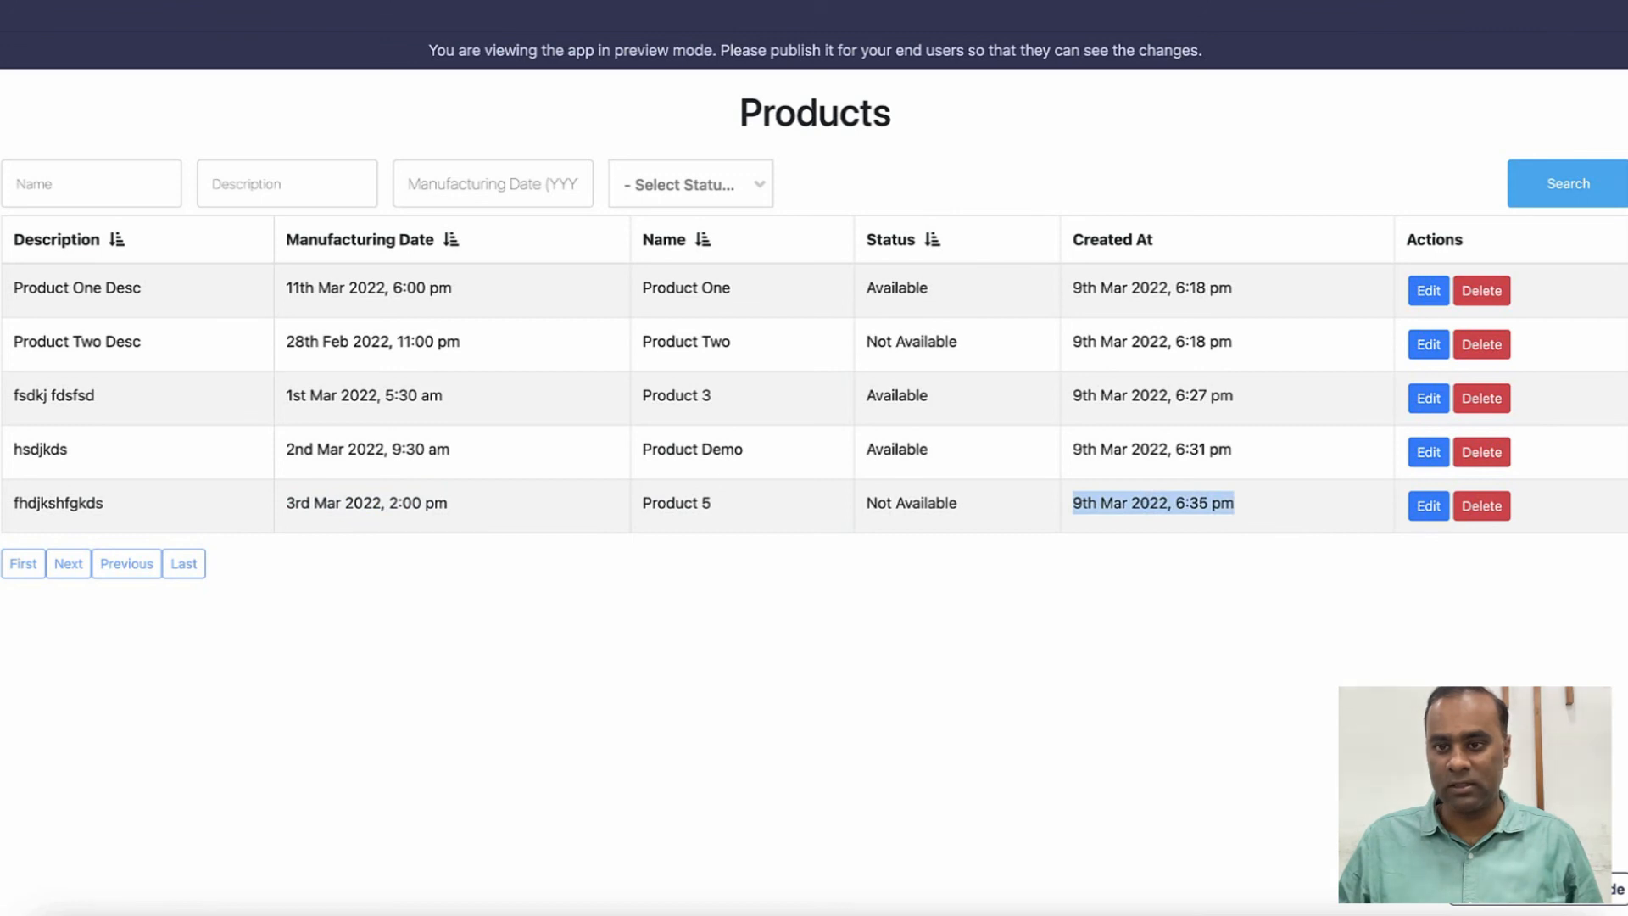
{"action": "left_click", "coordinate": [1234, 503]}
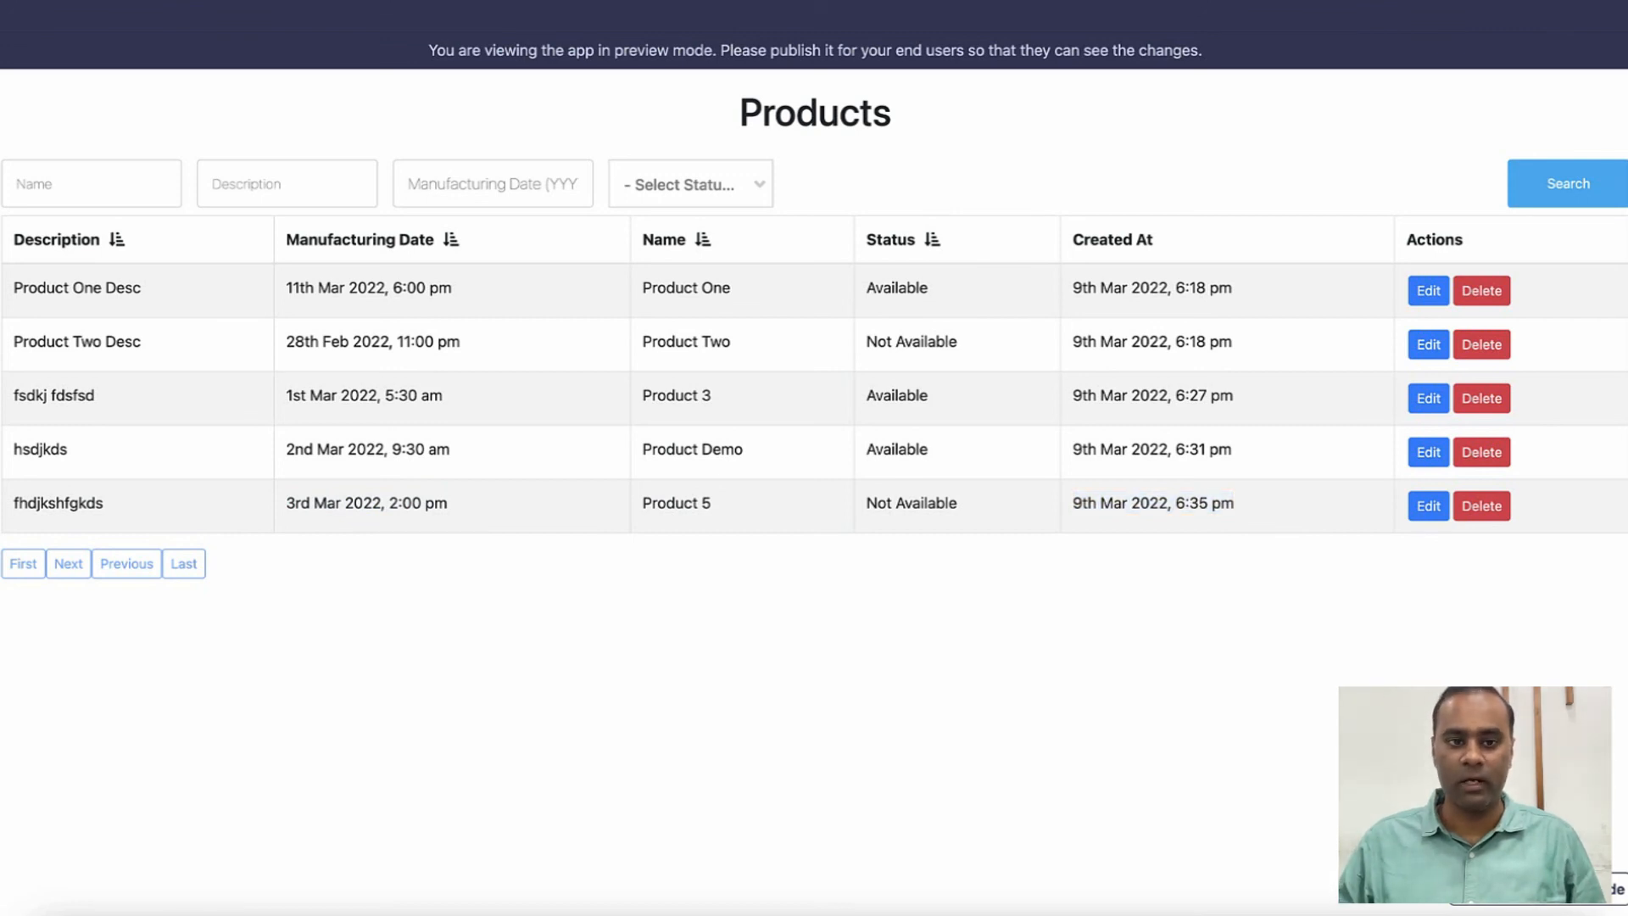